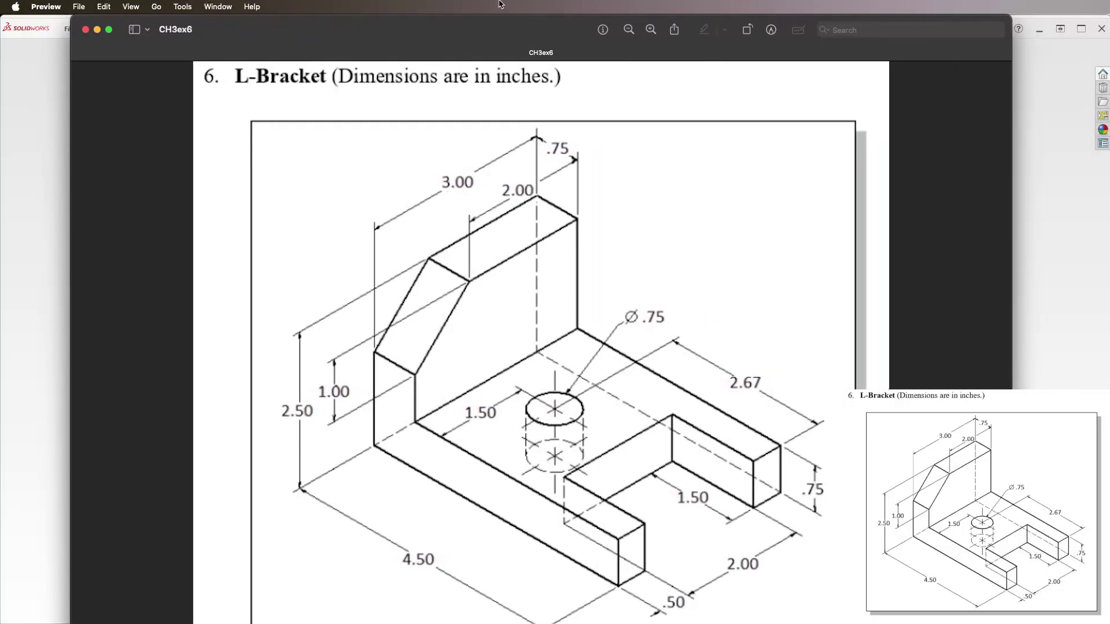
- Slide the Preview window left so the CH3ex6 L-Bracket drawing and its inch dimensions show fully
drag(500, 5, 463, 4)
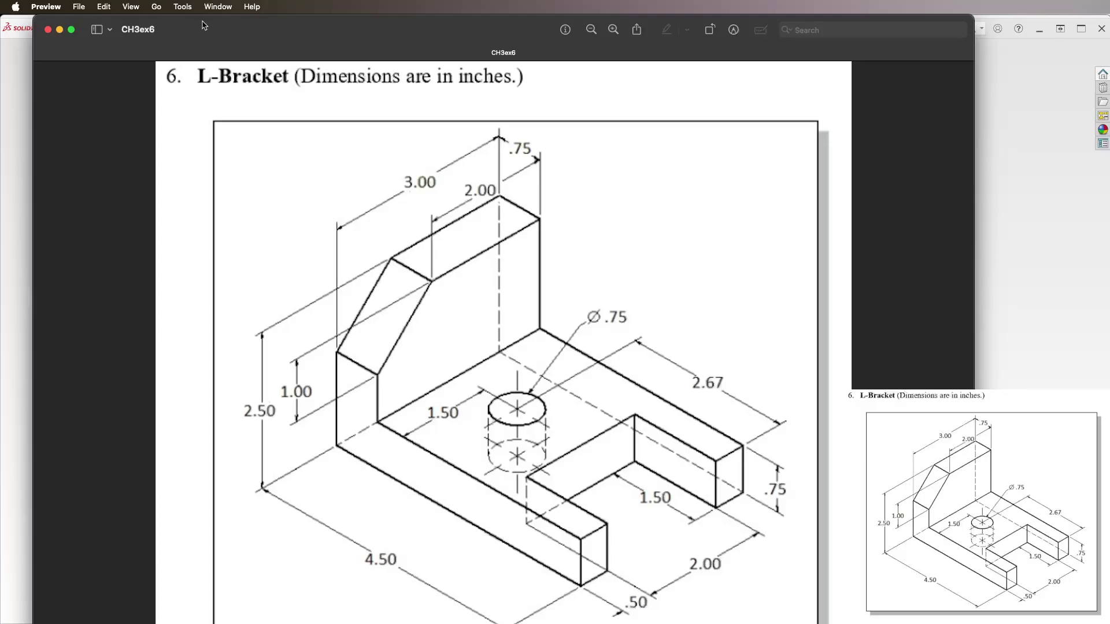
- Move the reference drawing off screen and create a new blank part, Part3
drag(204, 26, 1109, 25)
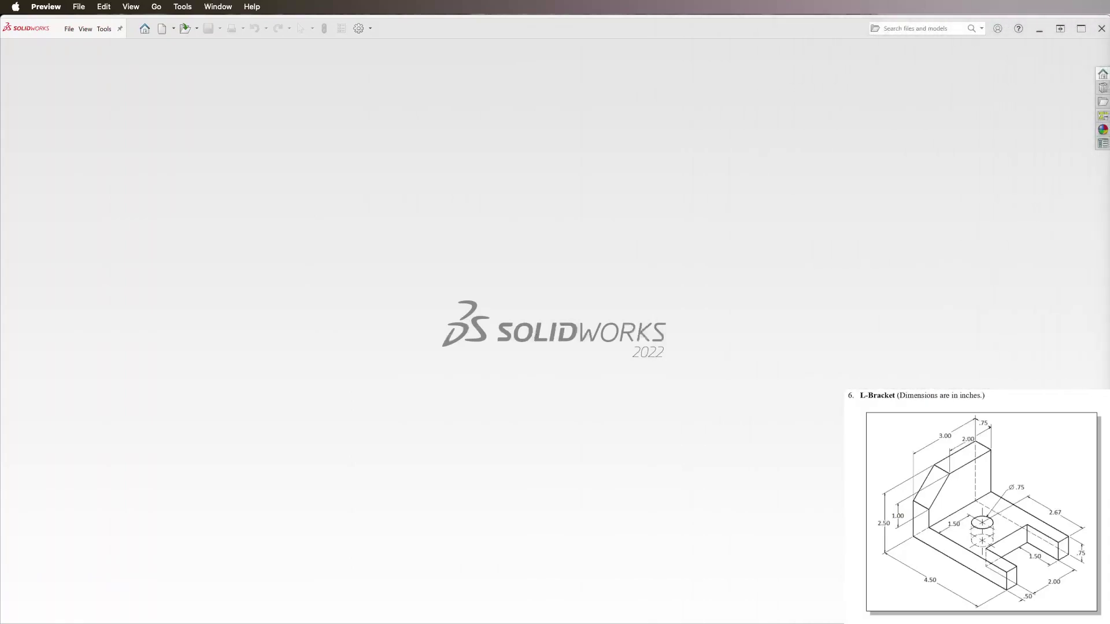
click(161, 31)
click(339, 298)
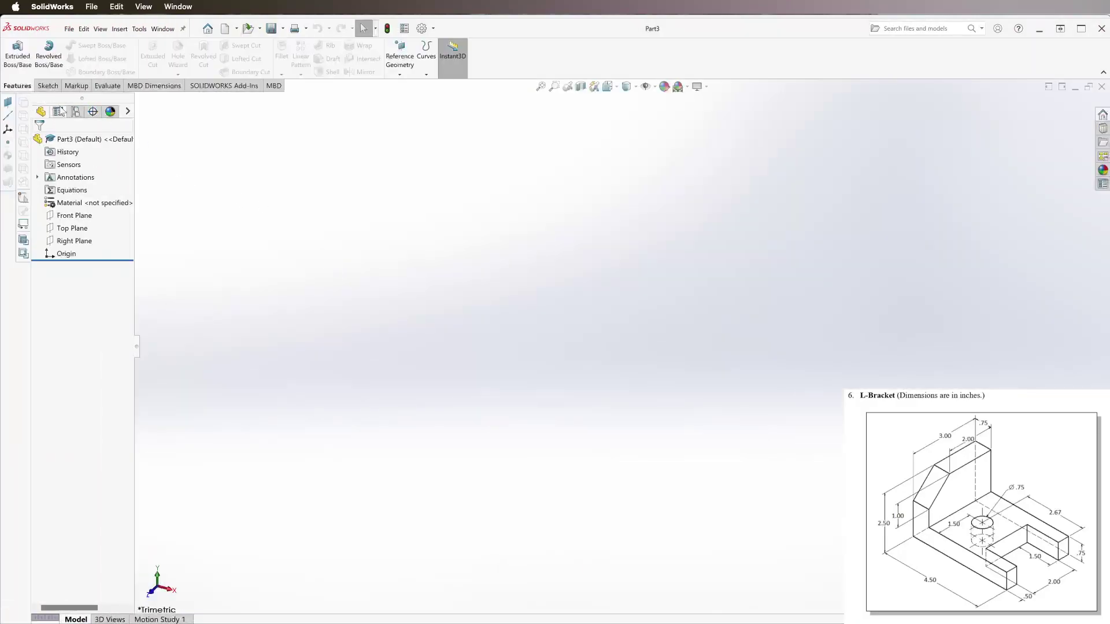
- Start a sketch on the Top Plane and draw a corner rectangle from the origin
click(47, 86)
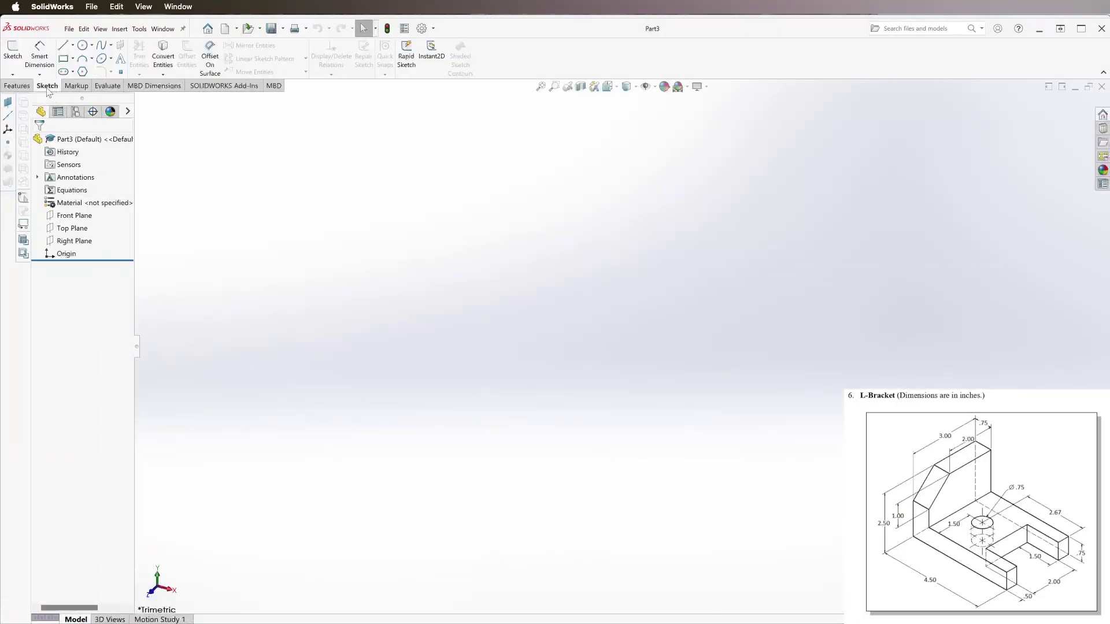
click(12, 48)
click(418, 340)
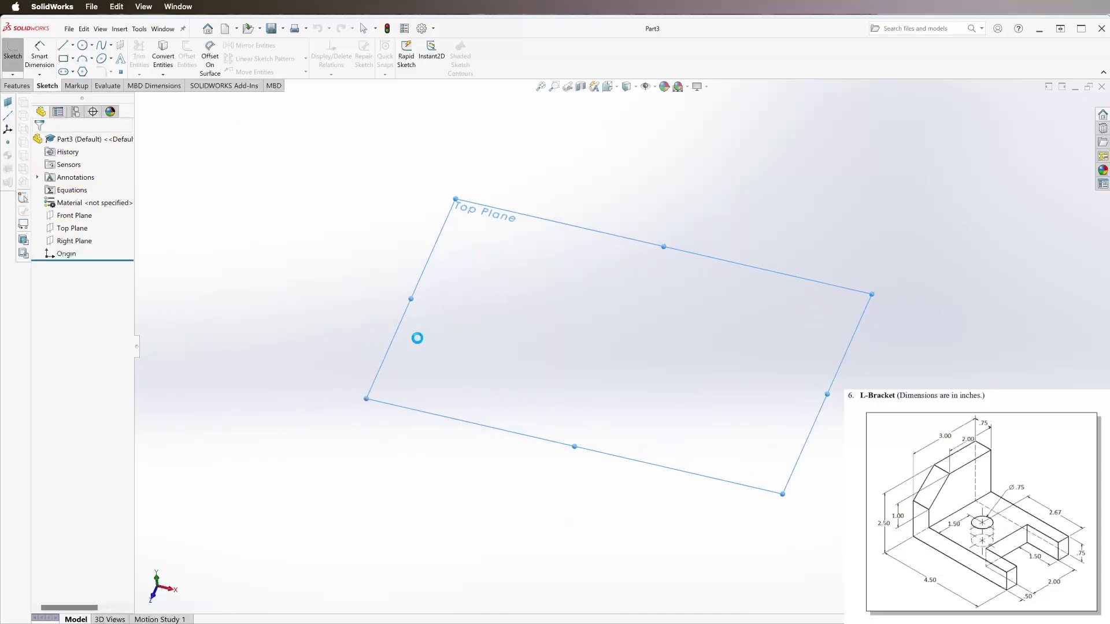
click(63, 58)
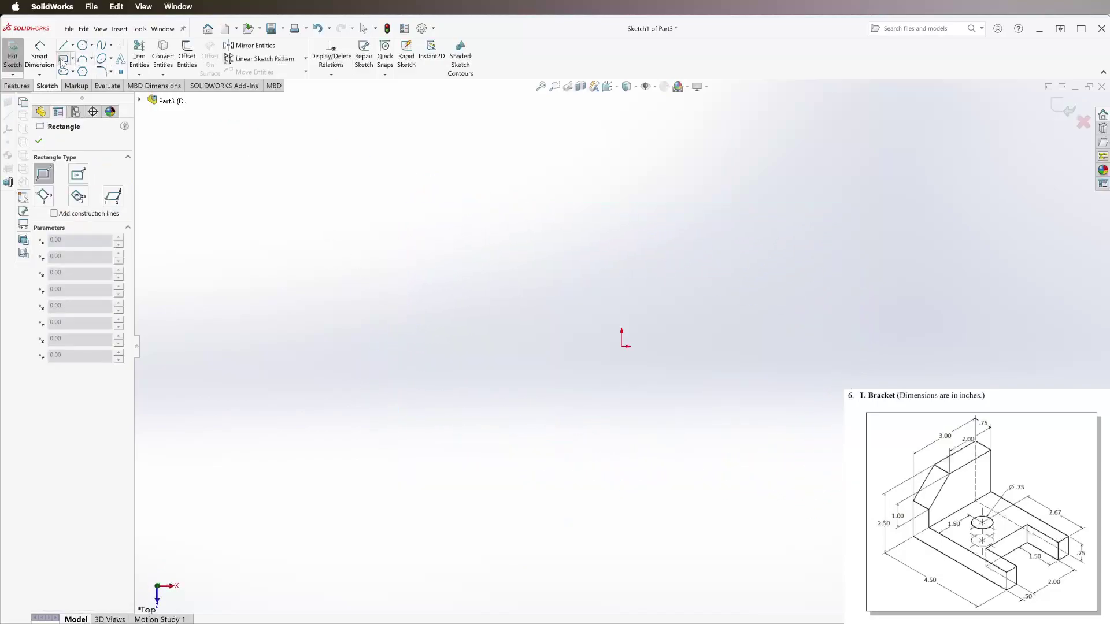
click(622, 347)
click(1012, 163)
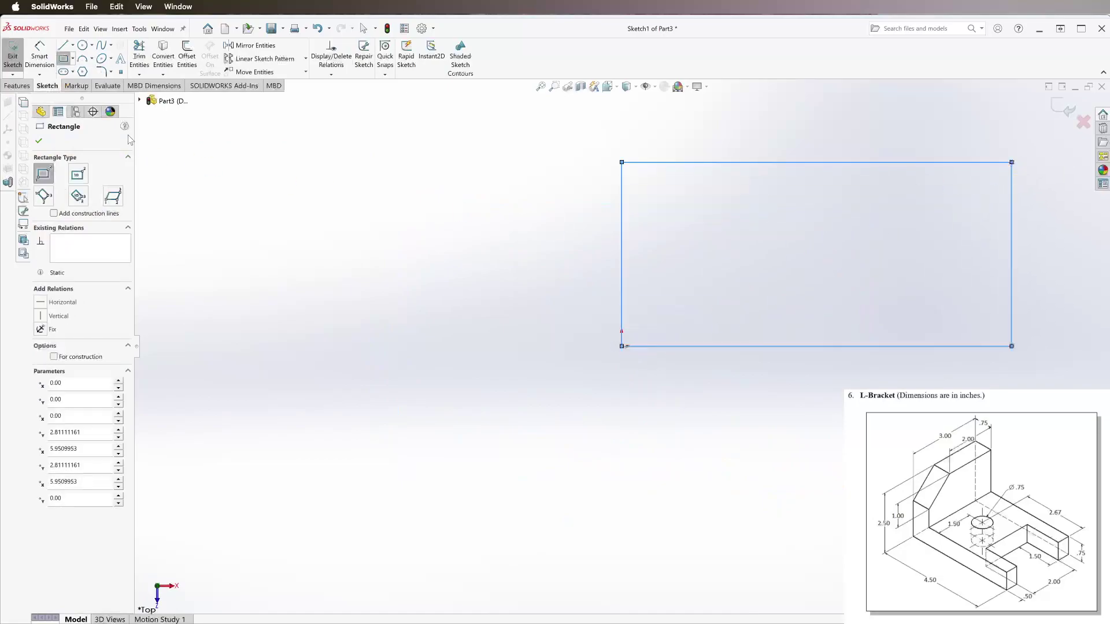
- Dimension the rectangle's bottom edge to 4.50 in and its left edge to 3.00 in
click(39, 56)
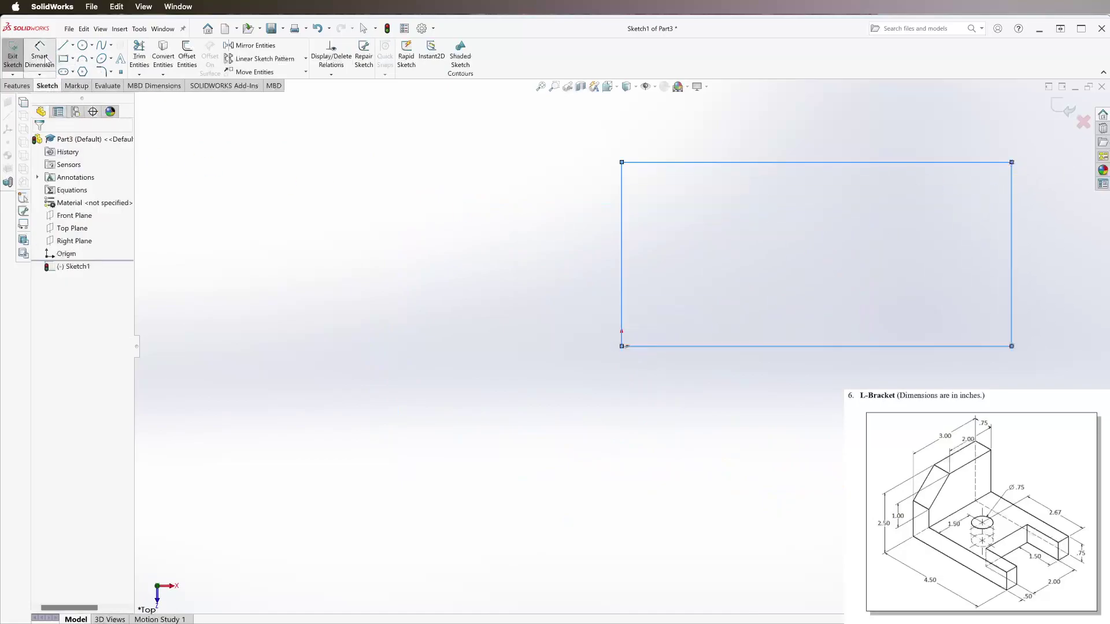
click(844, 349)
click(824, 455)
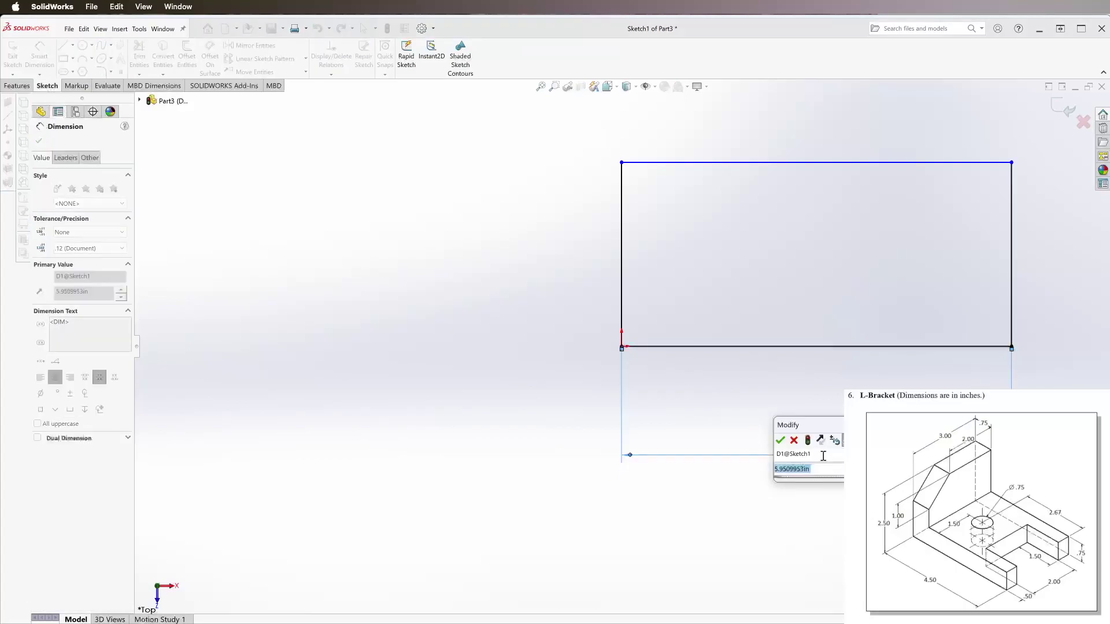
text(4.5)
key(Return)
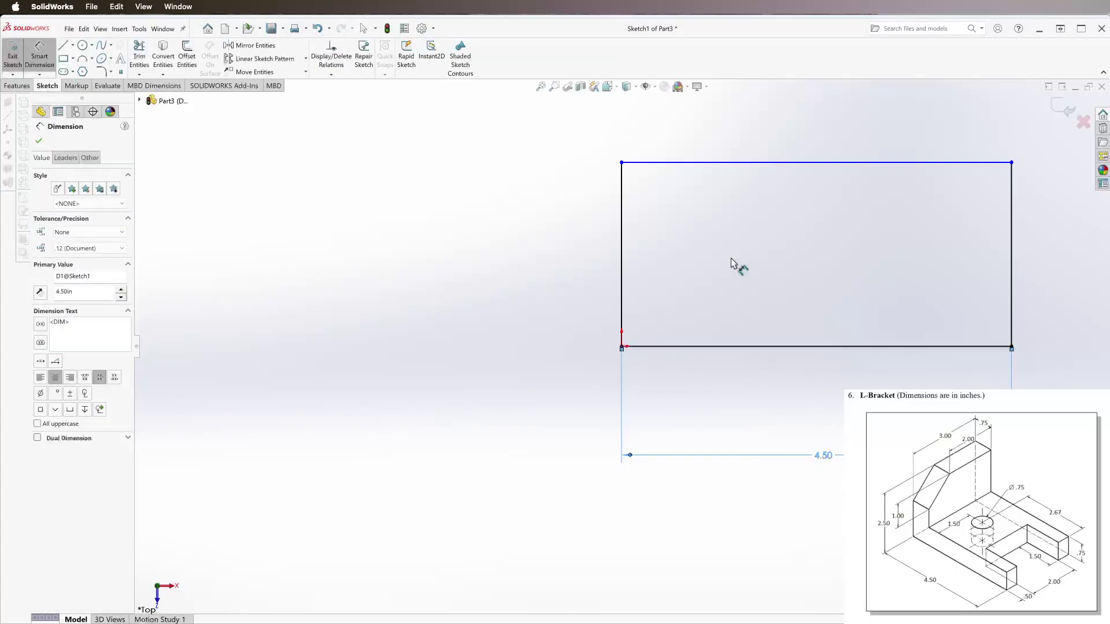
click(622, 247)
click(532, 249)
text(3)
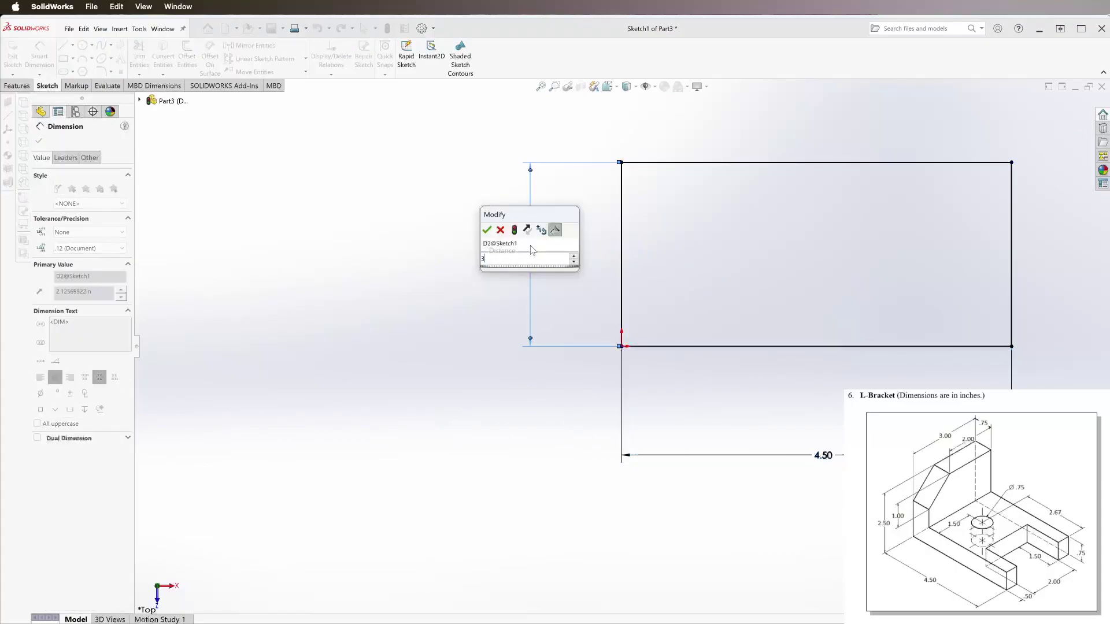
key(Return)
key(Escape)
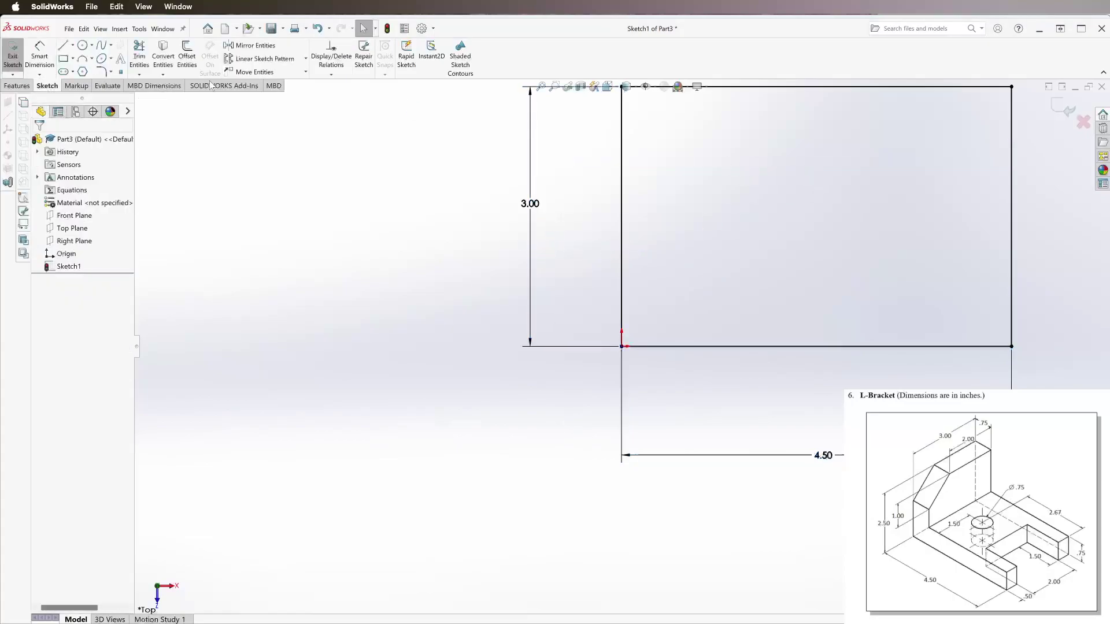
click(16, 85)
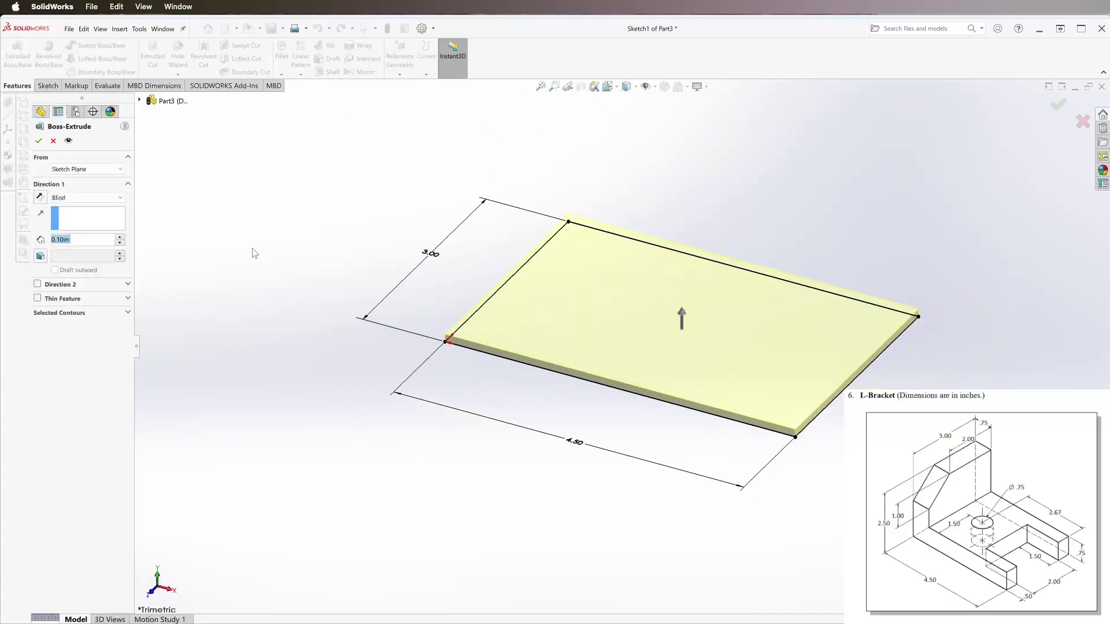
- Extrude the rectangle 0.75 in deep and confirm Boss-Extrude1
text(0.)
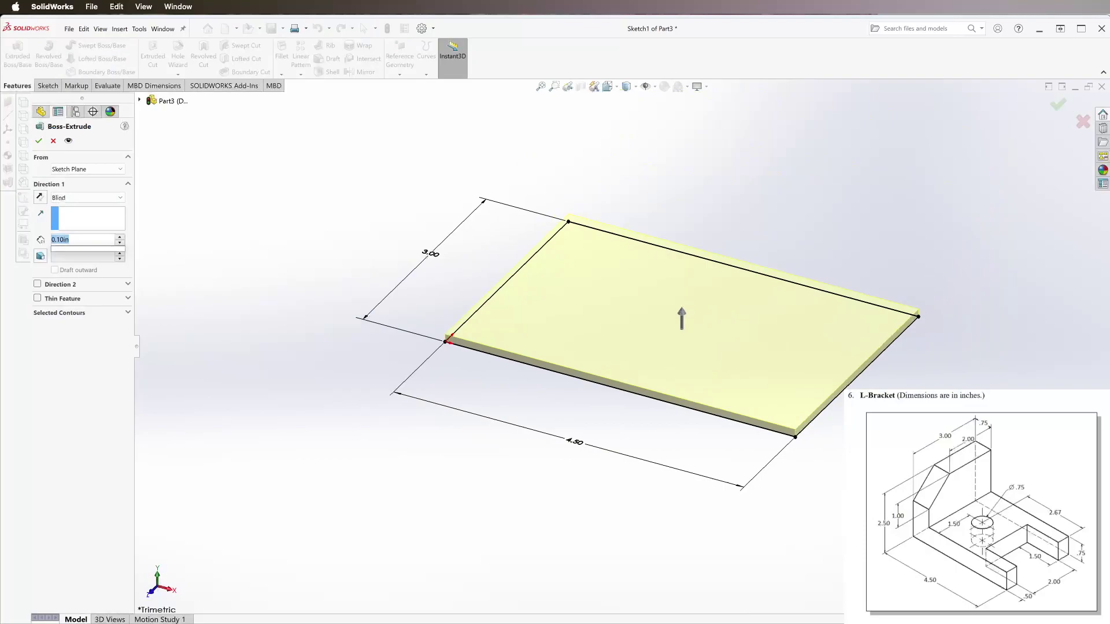
text(75)
key(Return)
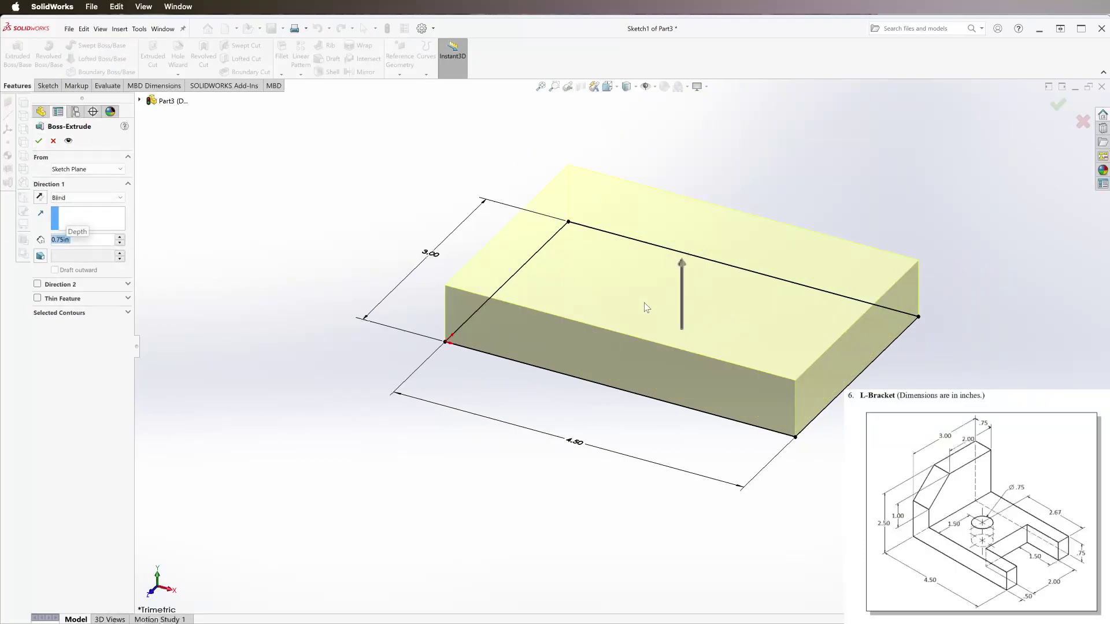
click(39, 141)
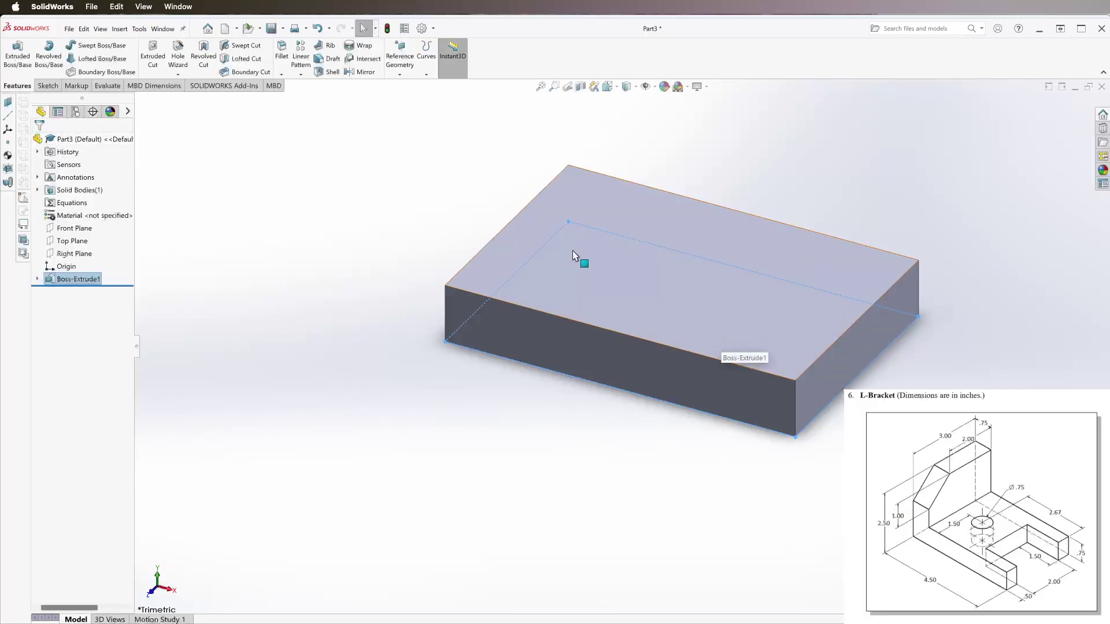
- Start a sketch on the plate's top face and draw a slot rectangle from its right edge
click(54, 86)
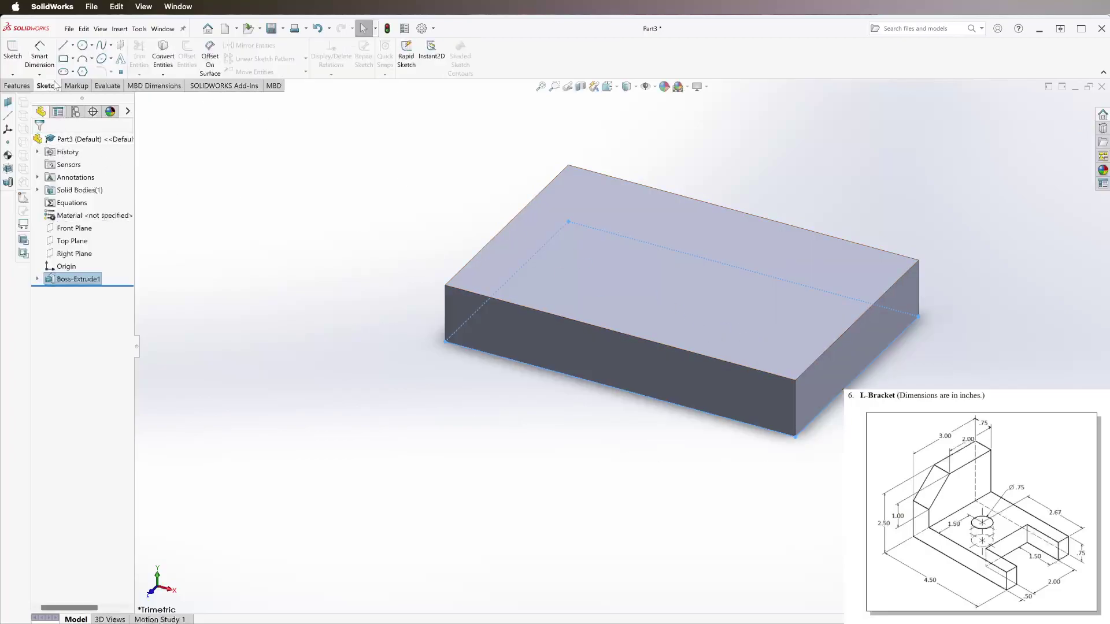
click(12, 52)
click(722, 299)
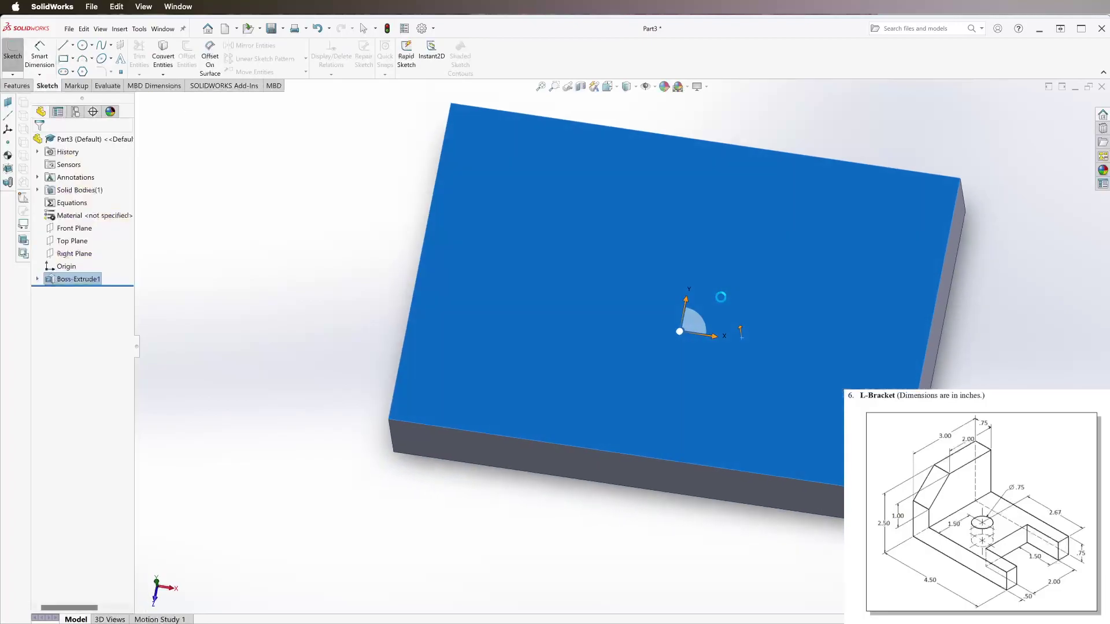
click(64, 59)
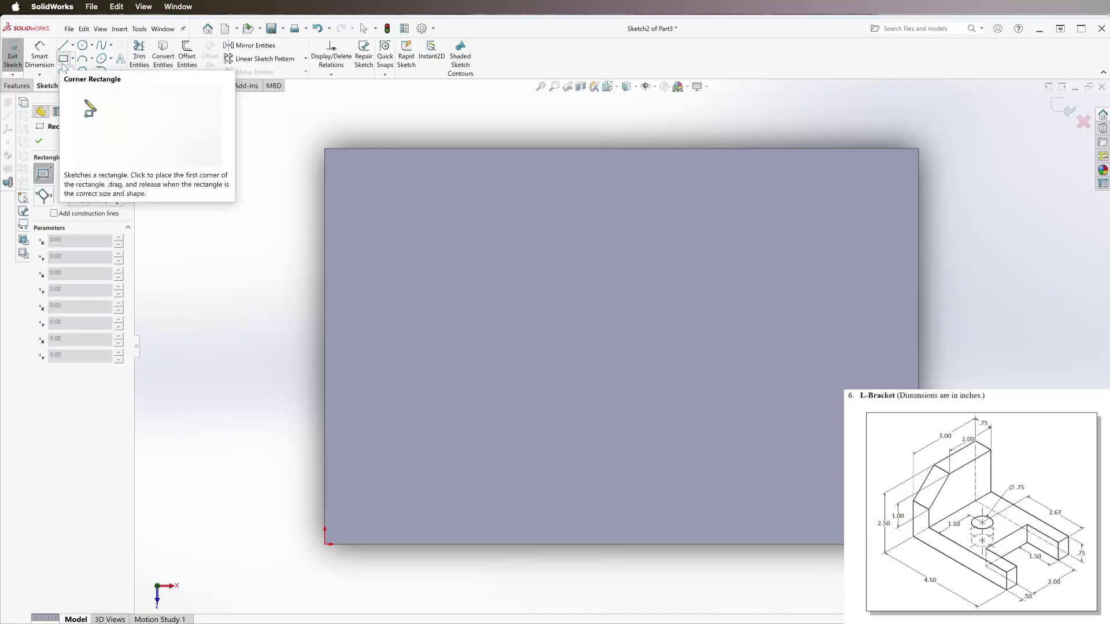
click(918, 218)
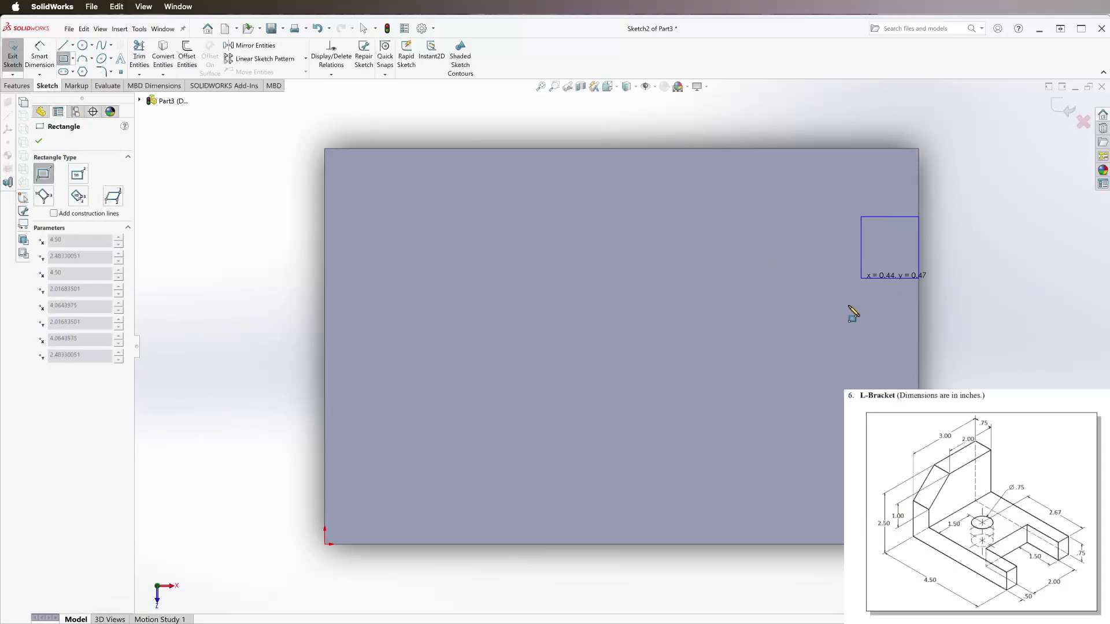
click(767, 467)
key(Escape)
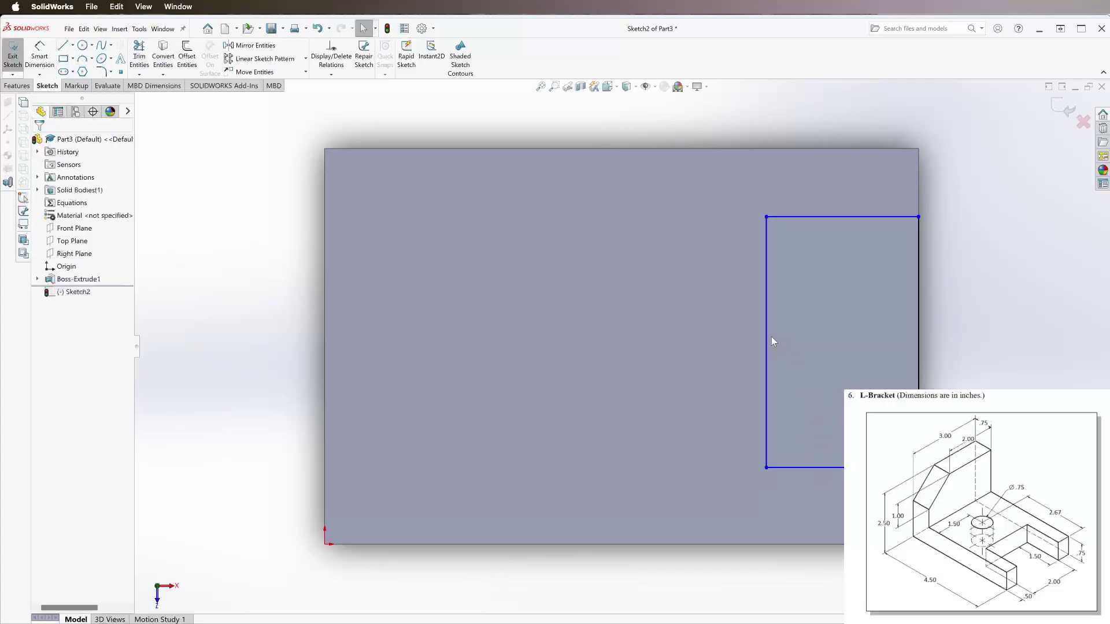
- Dimension the slot rectangle 1.50 in wide and 2.00 in tall
click(39, 55)
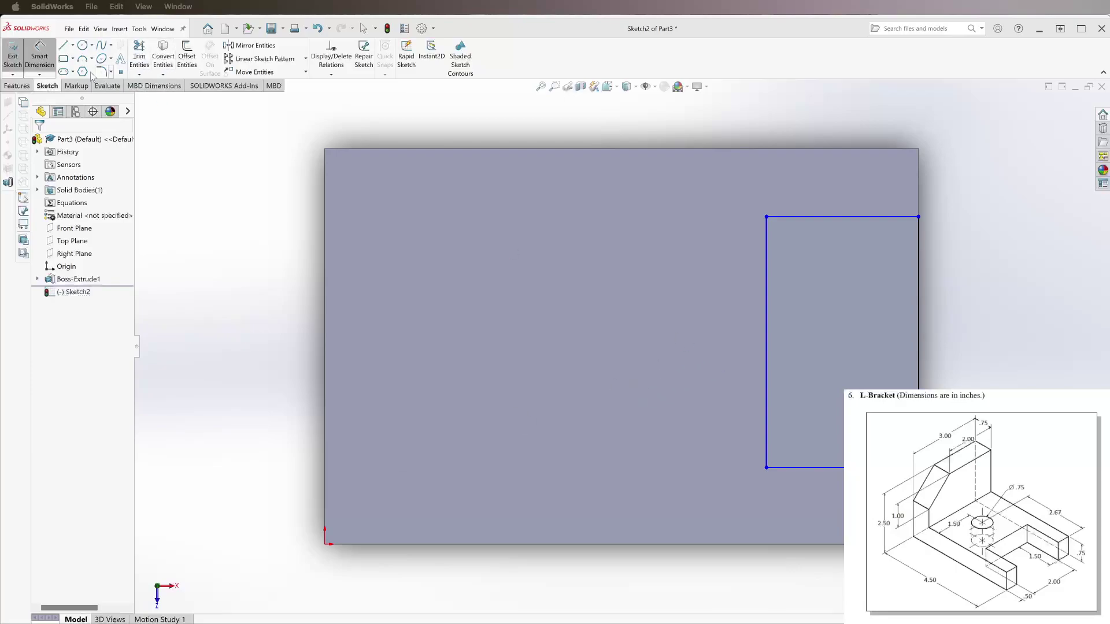
click(836, 467)
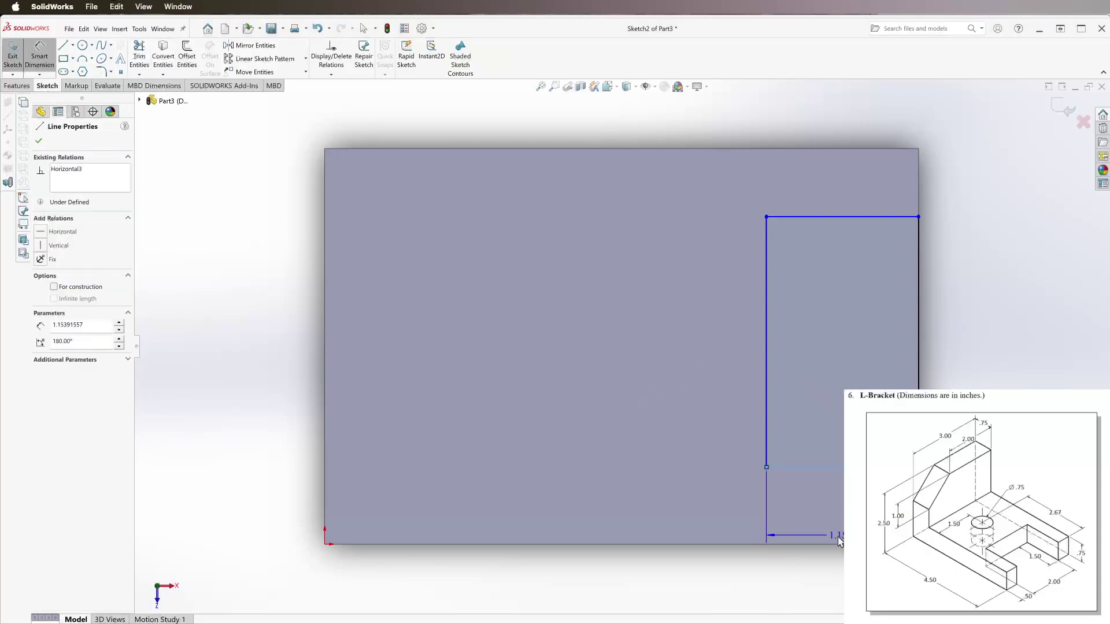
click(838, 580)
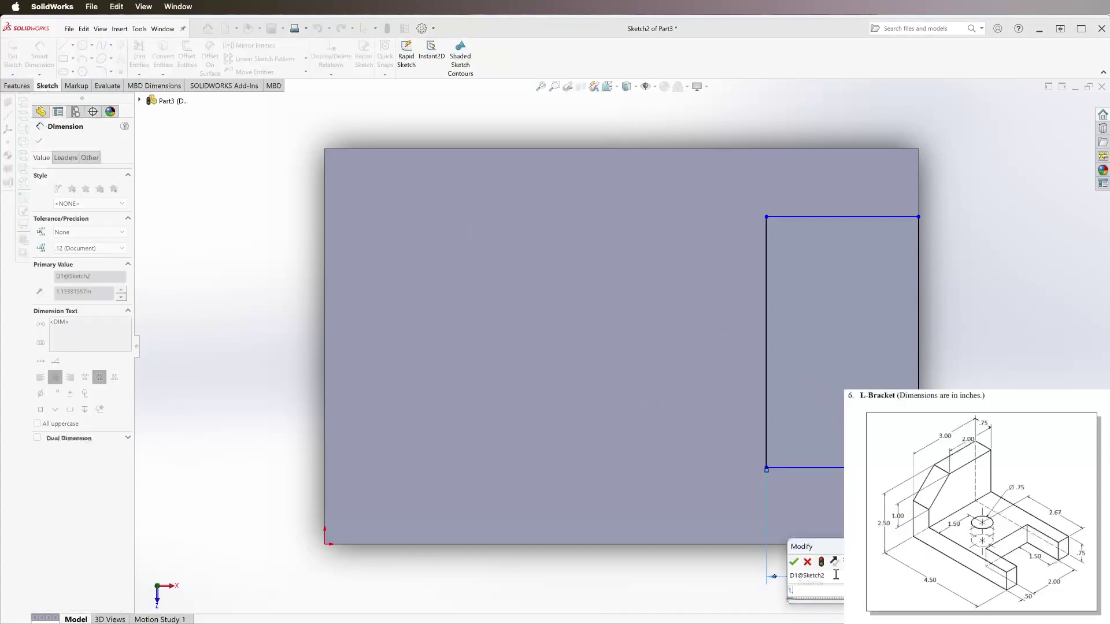
text(1.5)
key(Return)
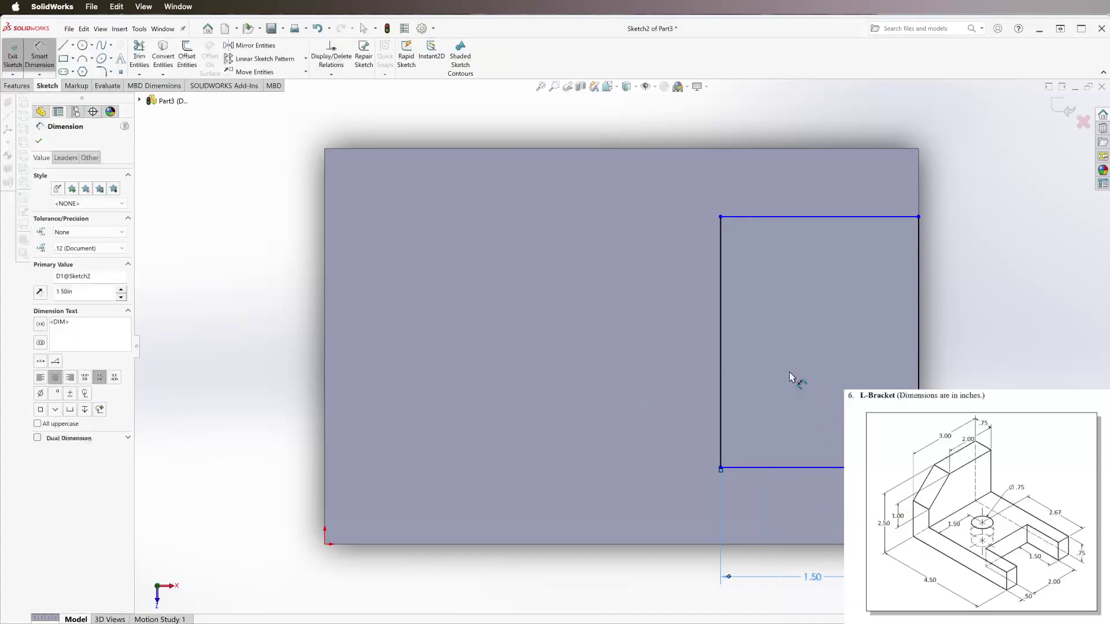
click(722, 365)
click(981, 345)
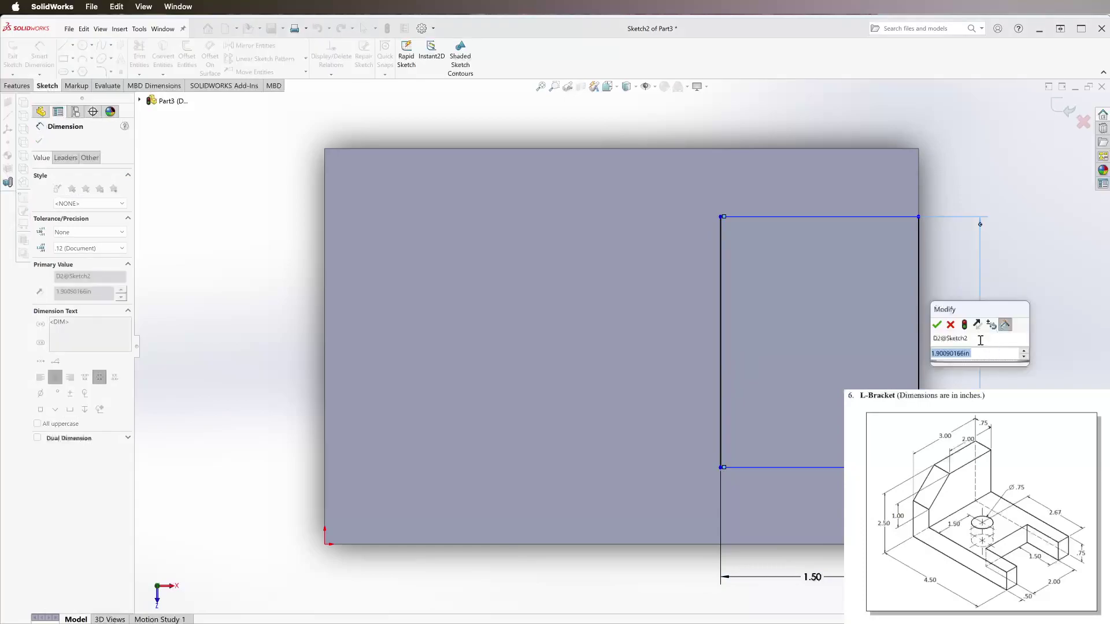
text(2)
key(Return)
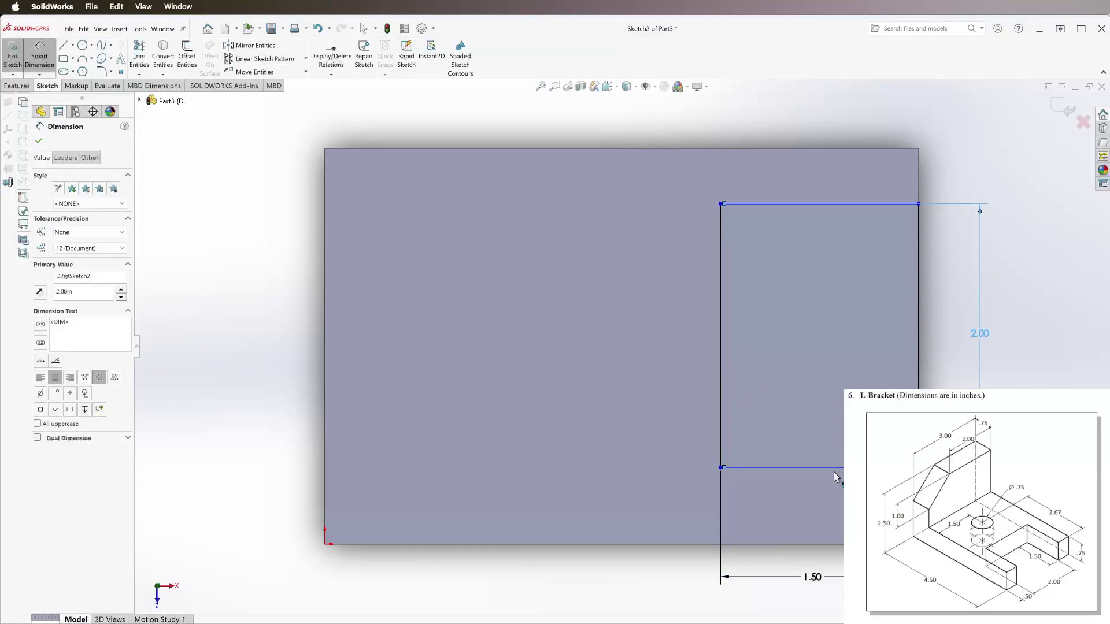
click(833, 468)
key(Escape)
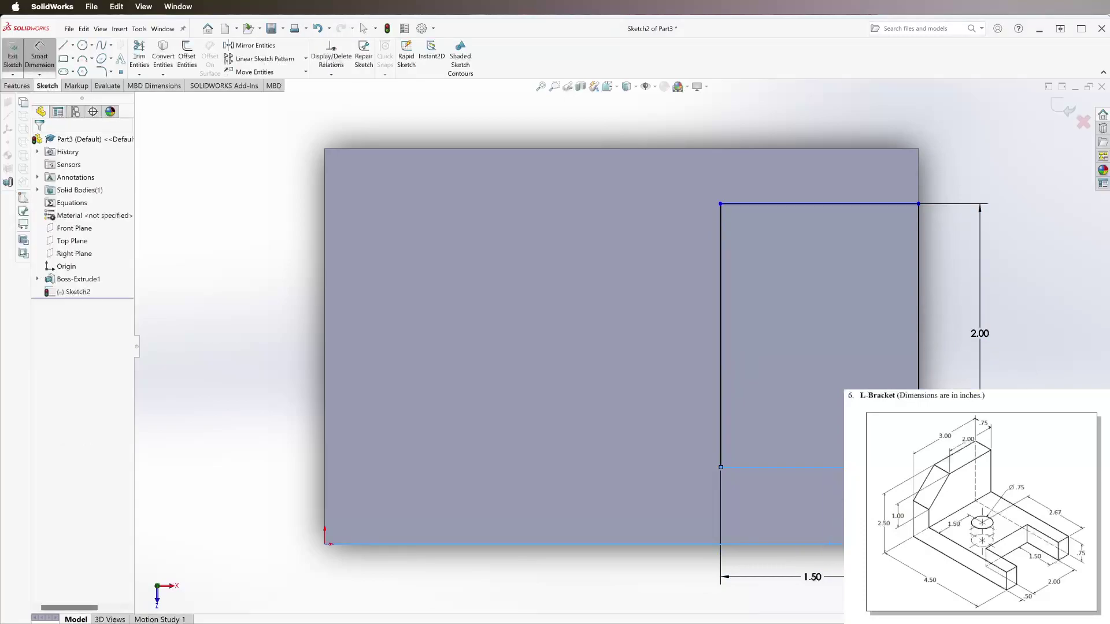
click(879, 545)
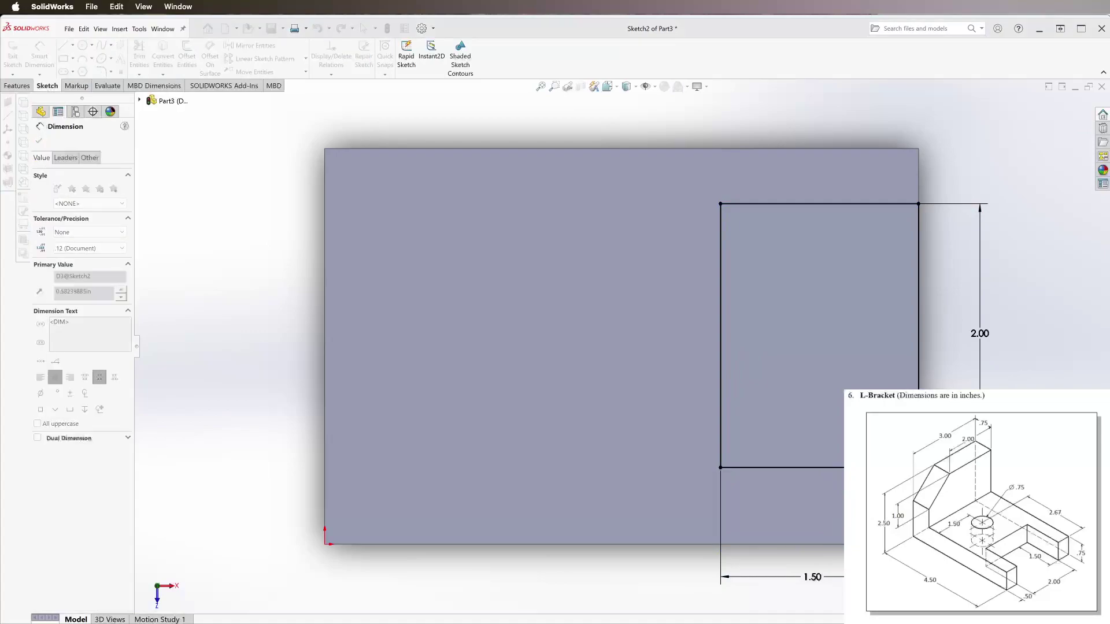
key(Return)
key(Escape)
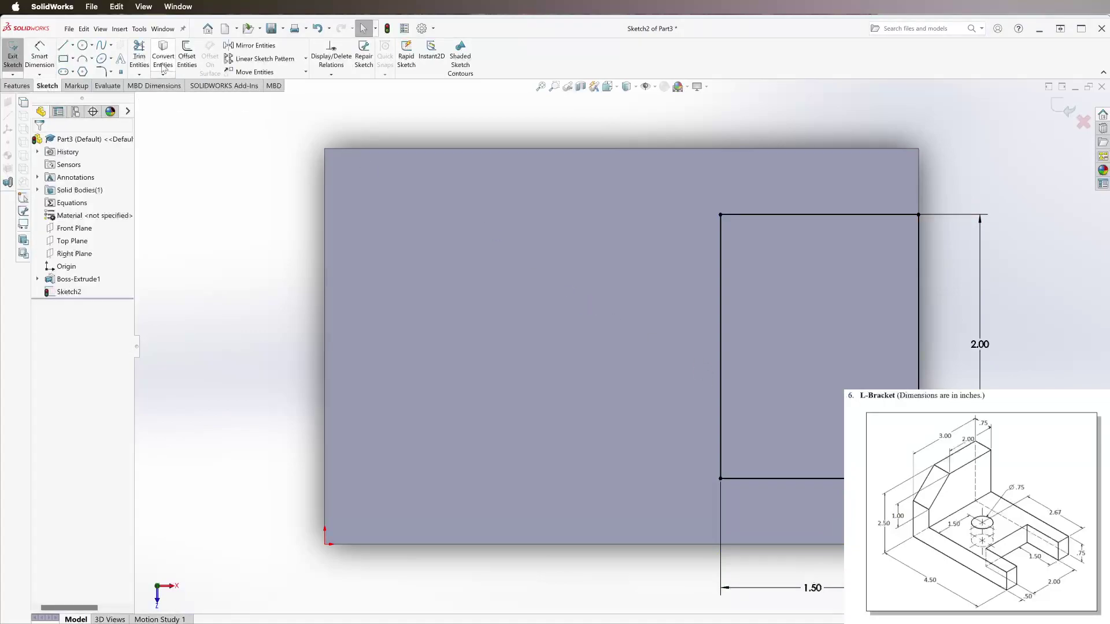
- Sketch a circle for the through-hole on the plate face and pick it for a diameter dimension
click(84, 48)
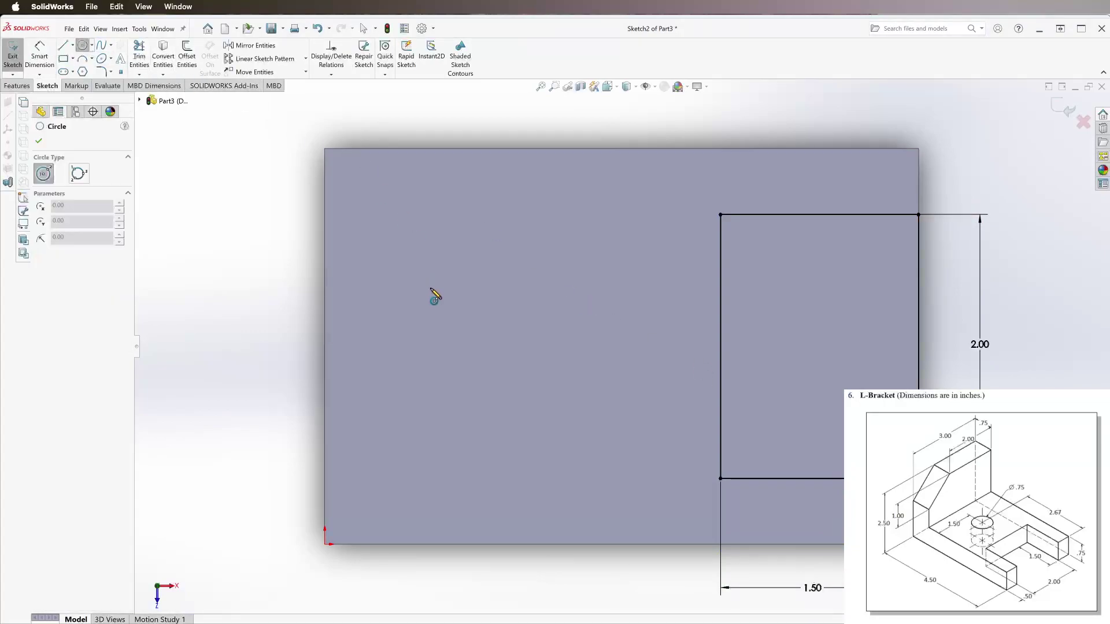
click(541, 344)
click(596, 422)
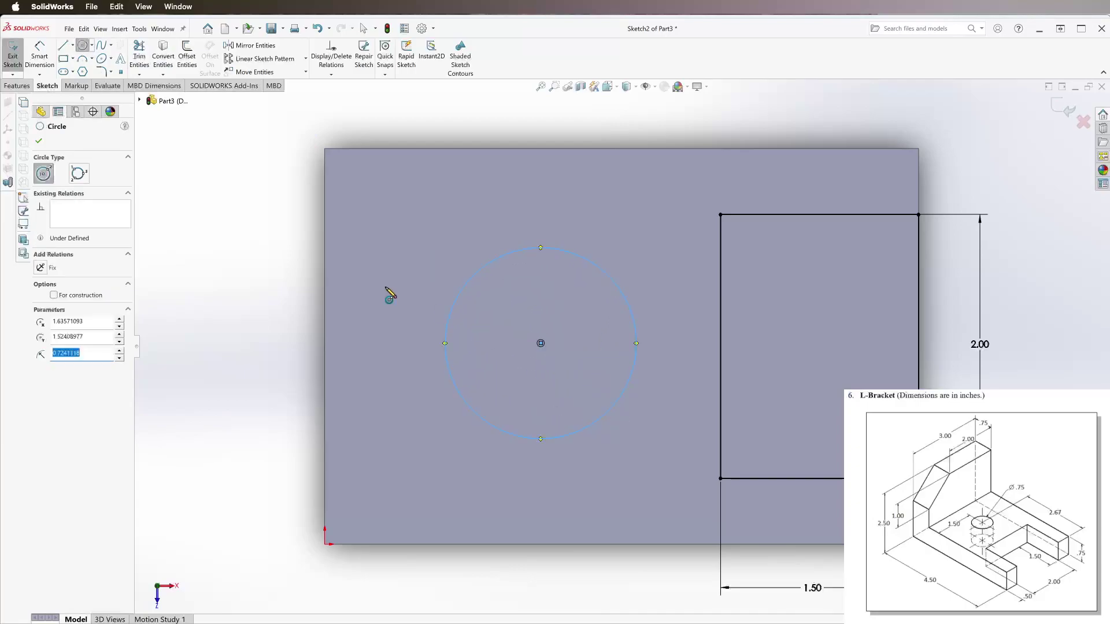
click(40, 56)
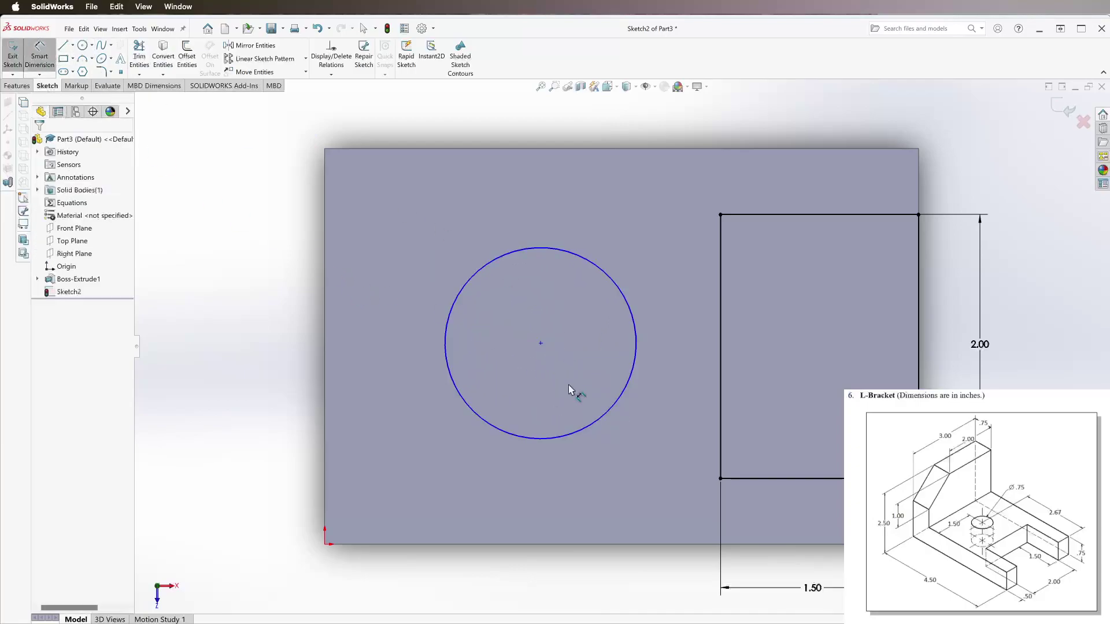
click(618, 284)
- Set the hole circle's diameter to 0.75 in
click(653, 247)
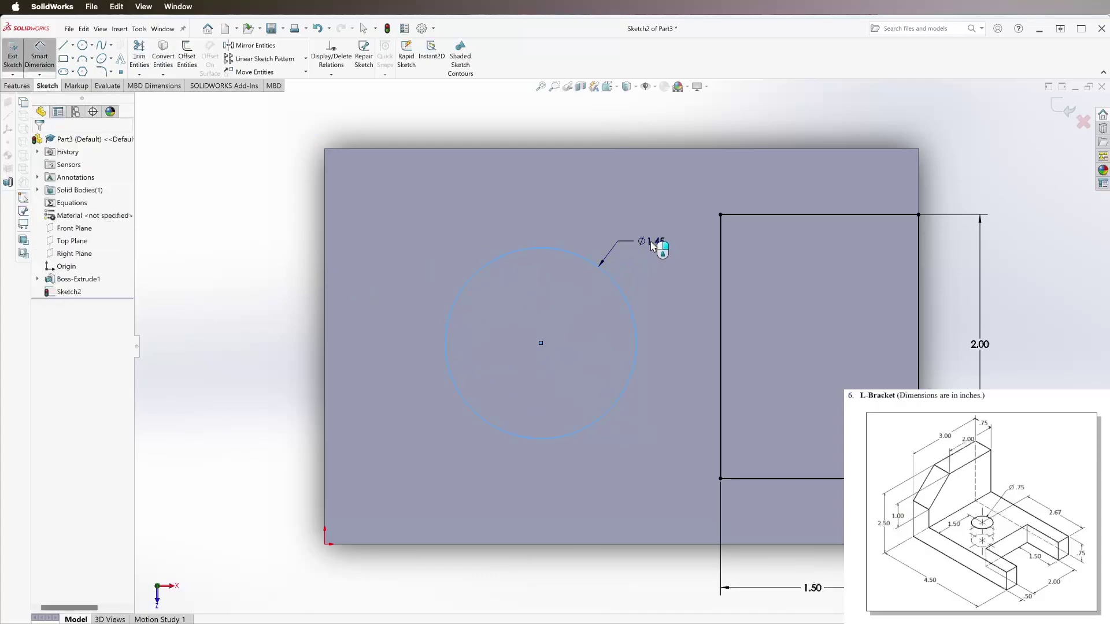
text(0.75)
key(Return)
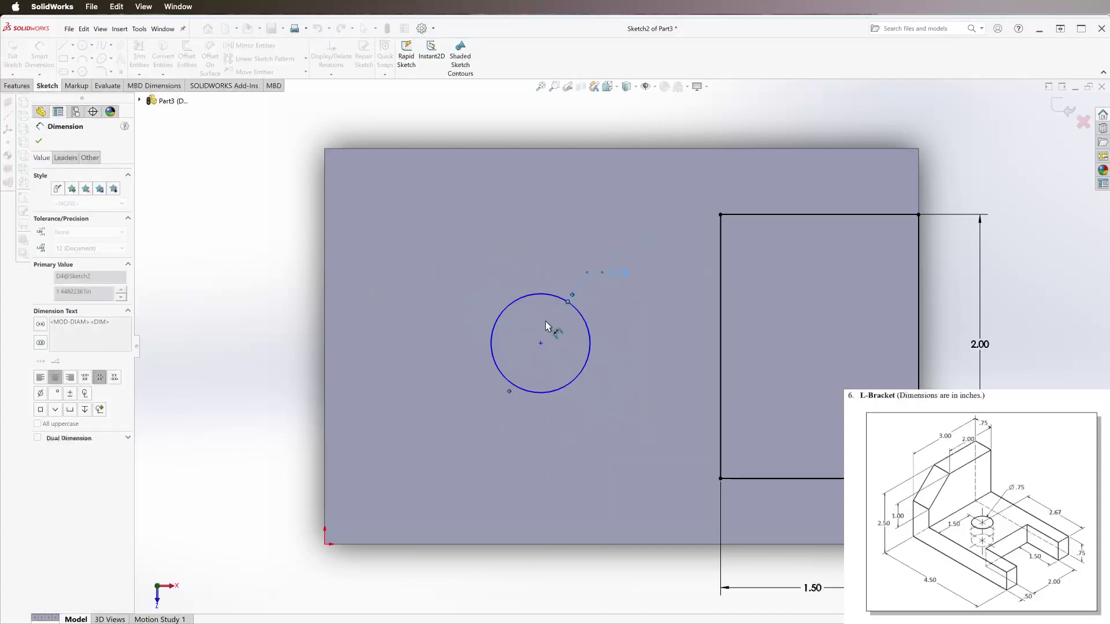
- Locate the hole centre 1.50 in above the bottom edge and 2.67 in from the right edge
click(541, 344)
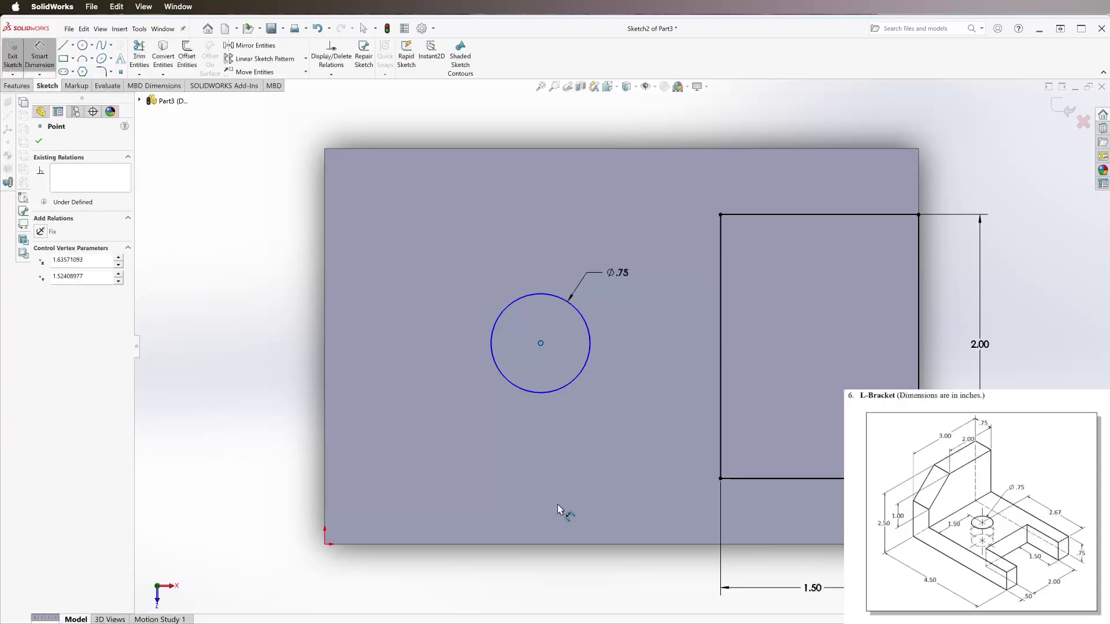
click(573, 544)
click(1044, 442)
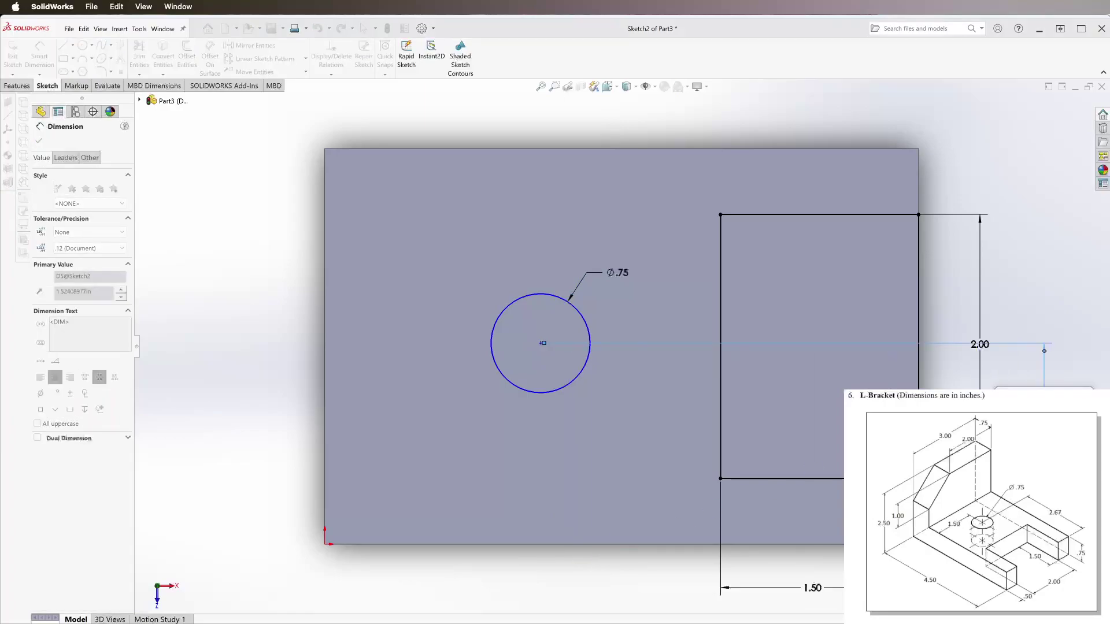
text(1.5)
key(Return)
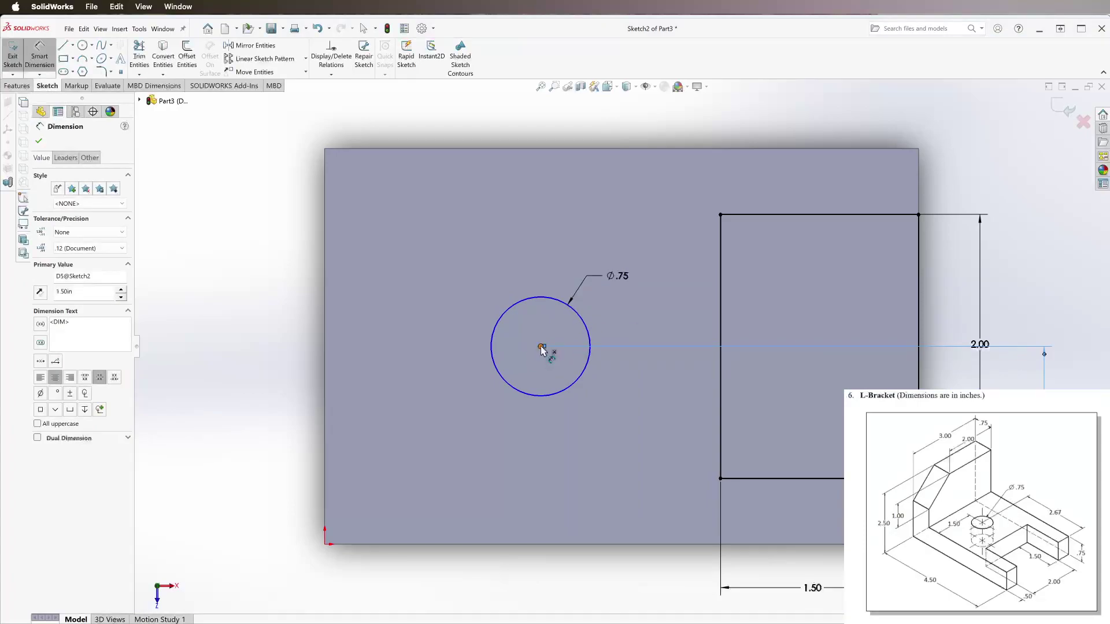
click(541, 347)
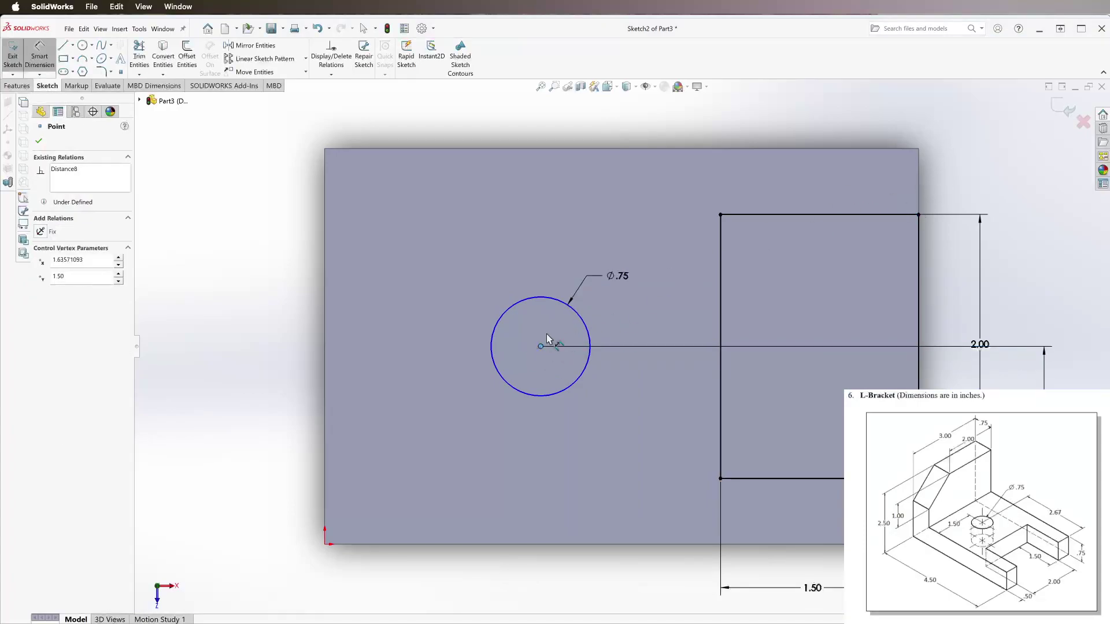
click(920, 186)
click(760, 125)
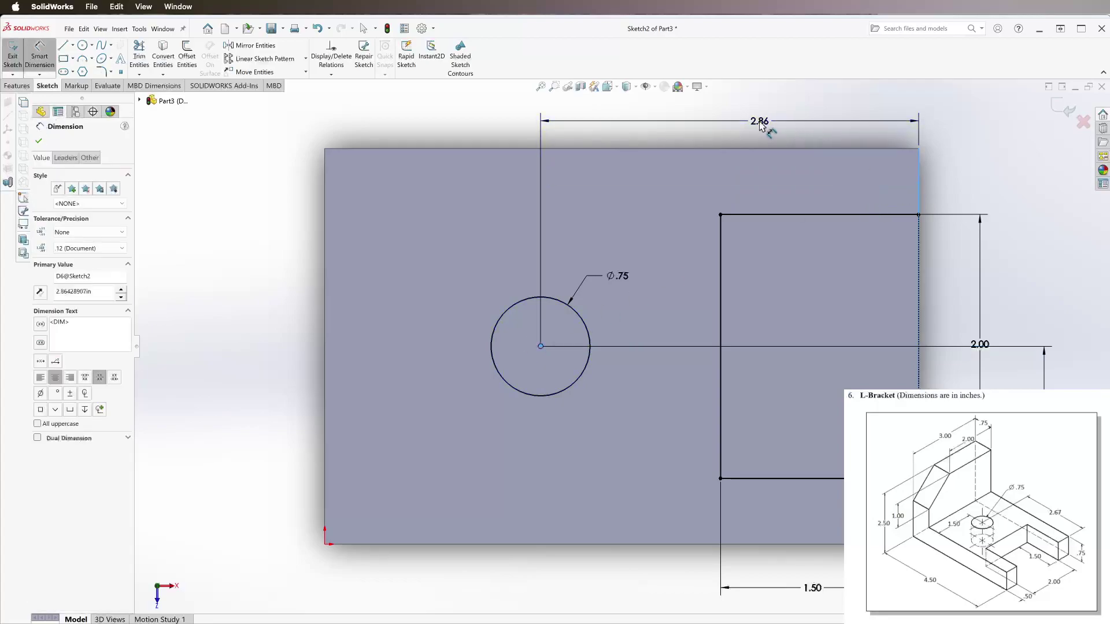
text(2.67)
key(Return)
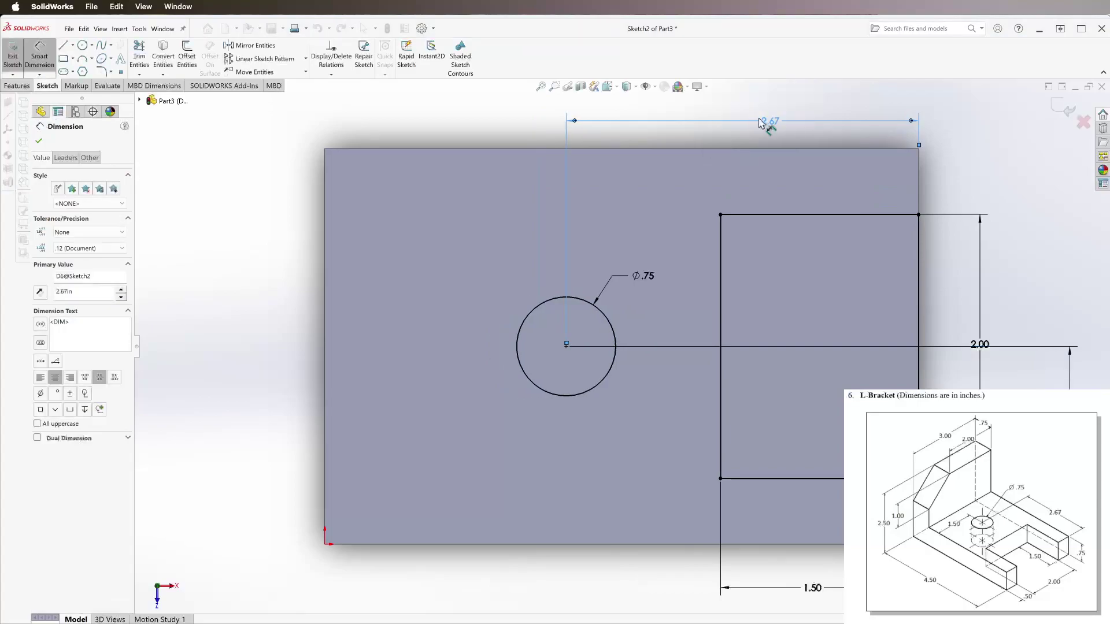
key(Escape)
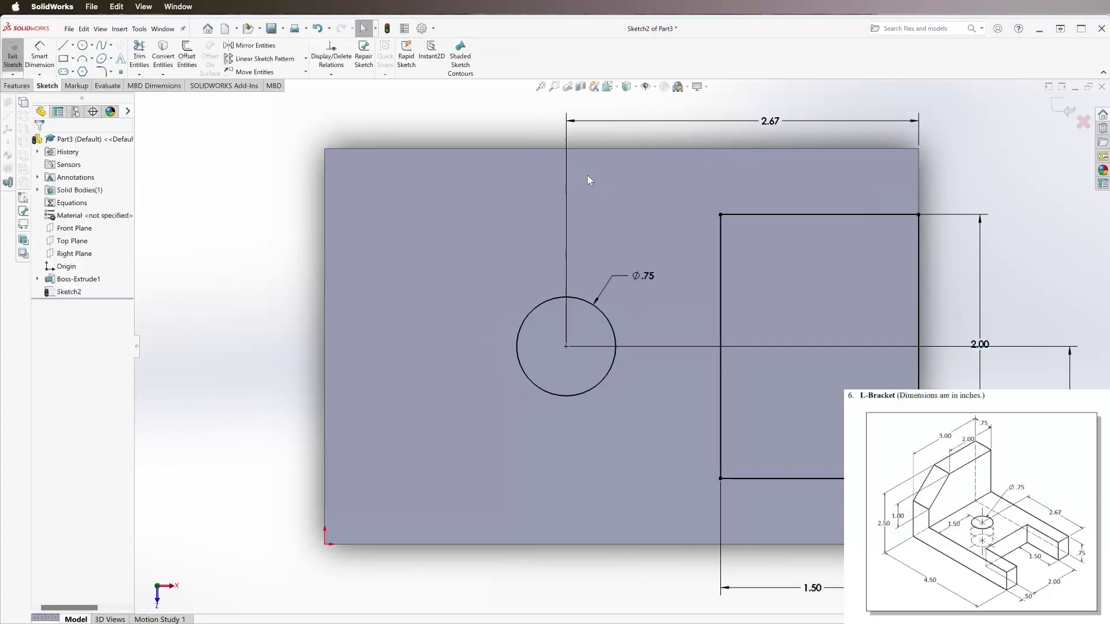
- Set up a Through All Cut-Extrude on the circle and slot regions, reversed into the block
click(16, 85)
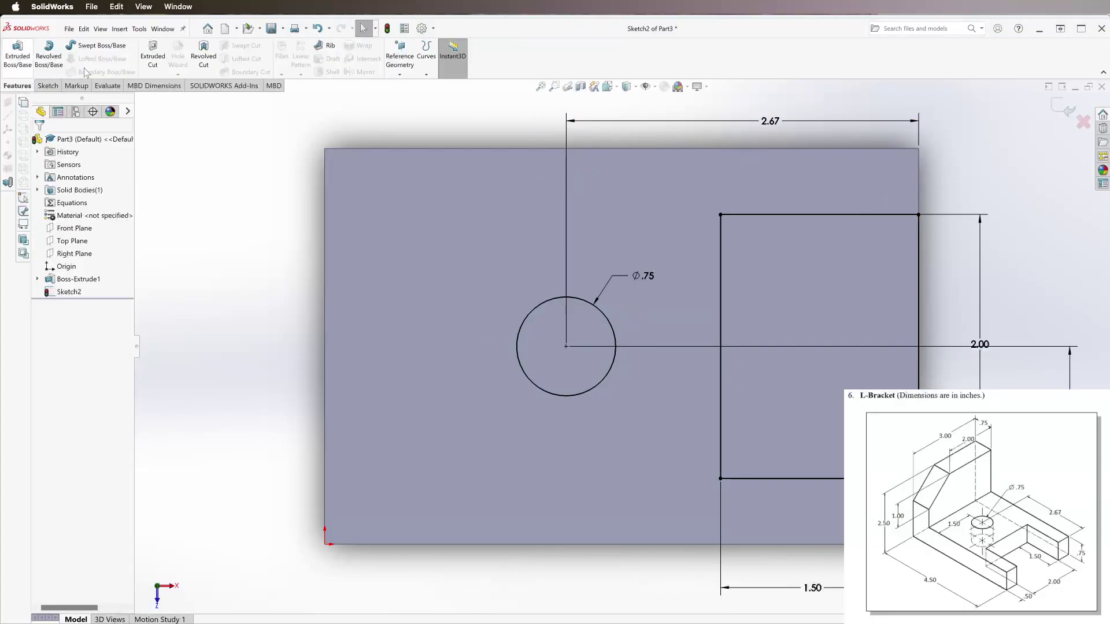
click(154, 57)
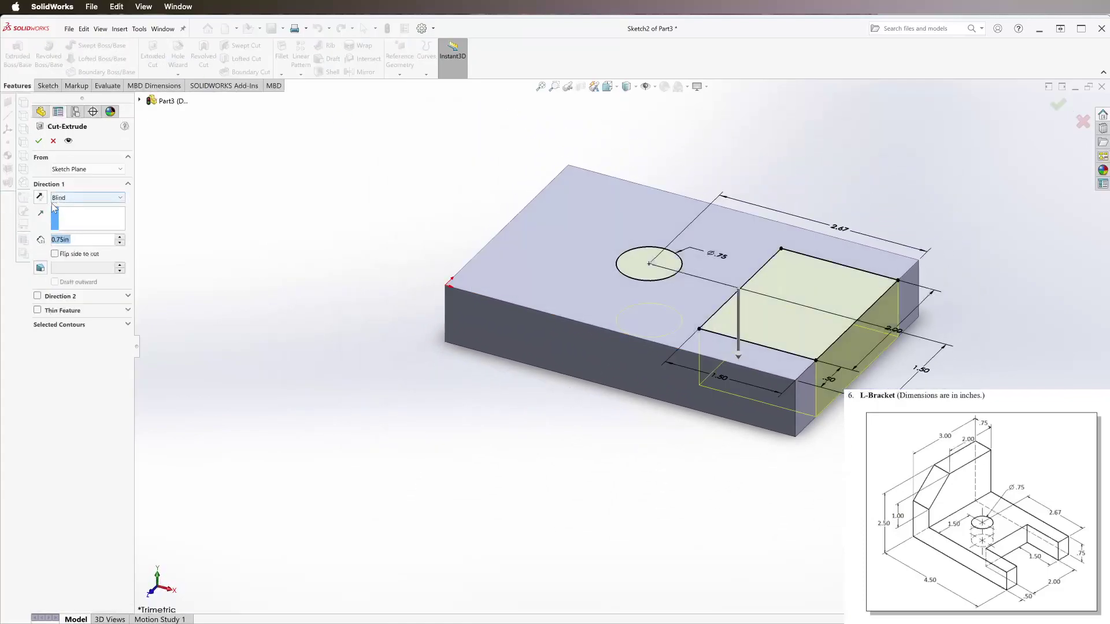
click(81, 197)
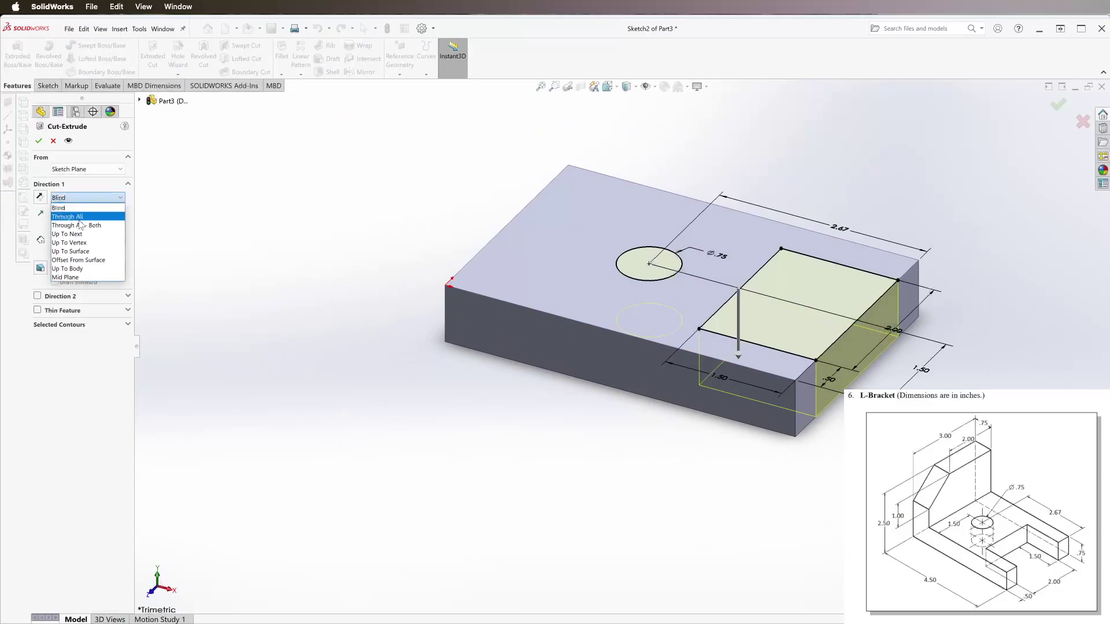
click(81, 217)
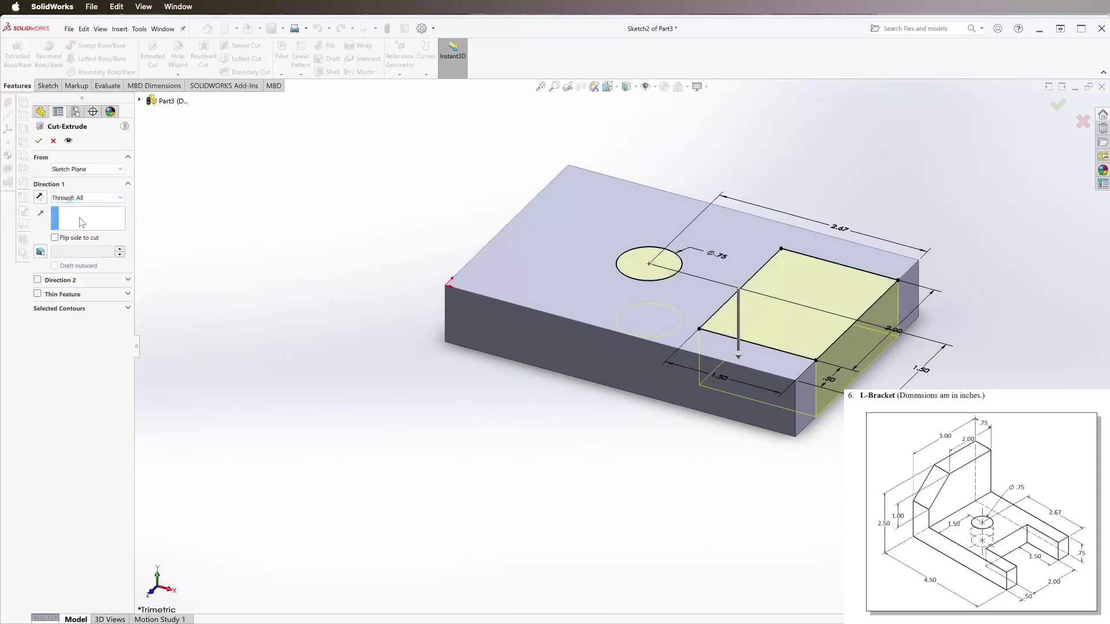
click(60, 309)
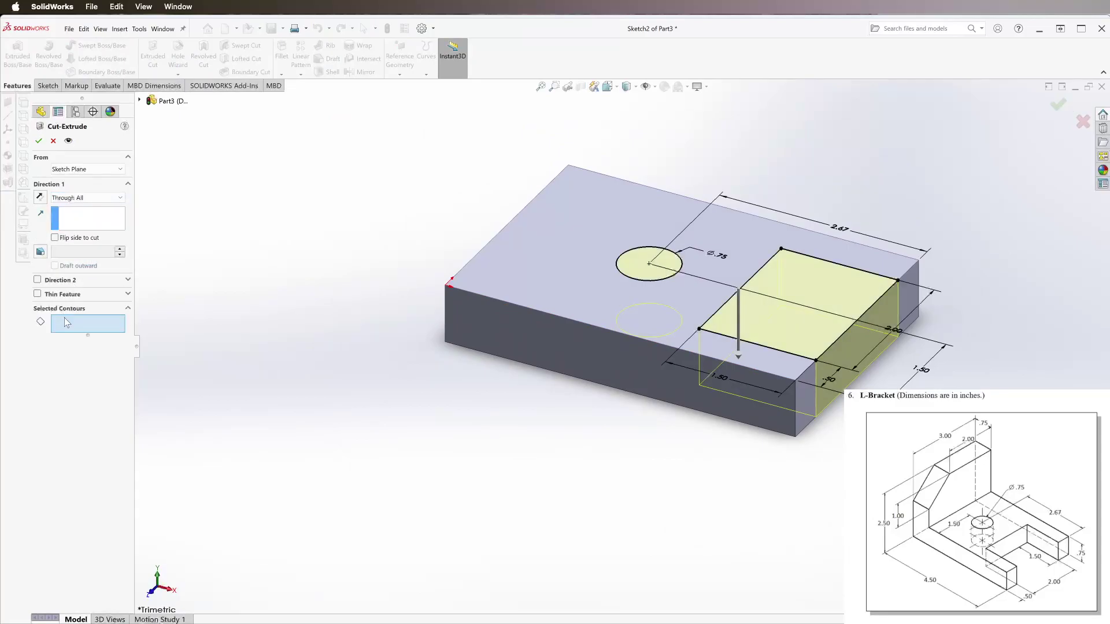
click(629, 268)
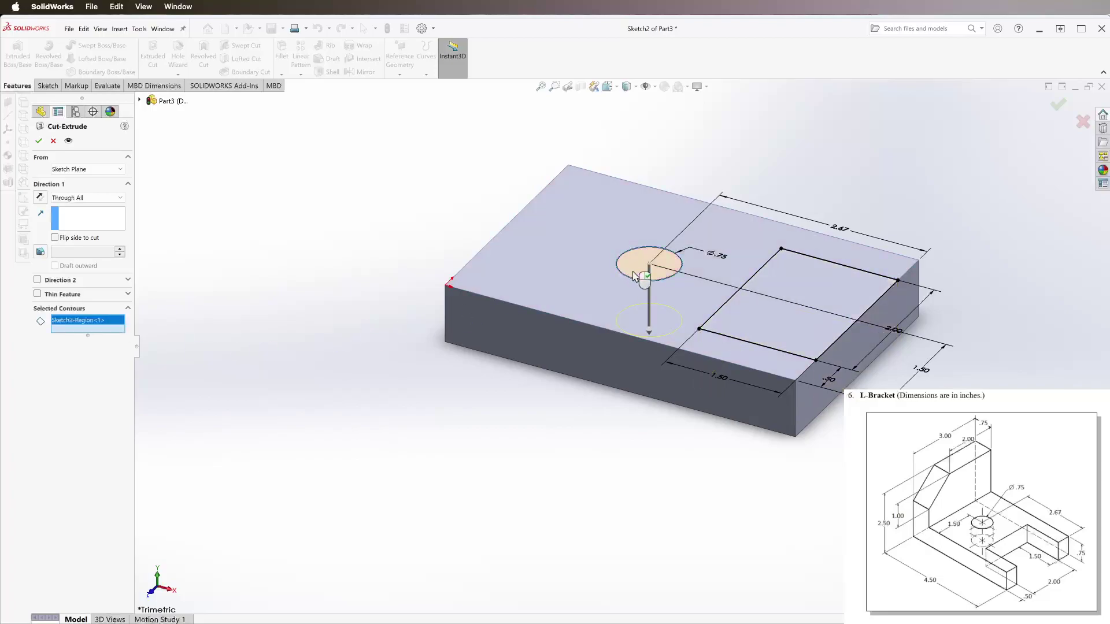
click(772, 328)
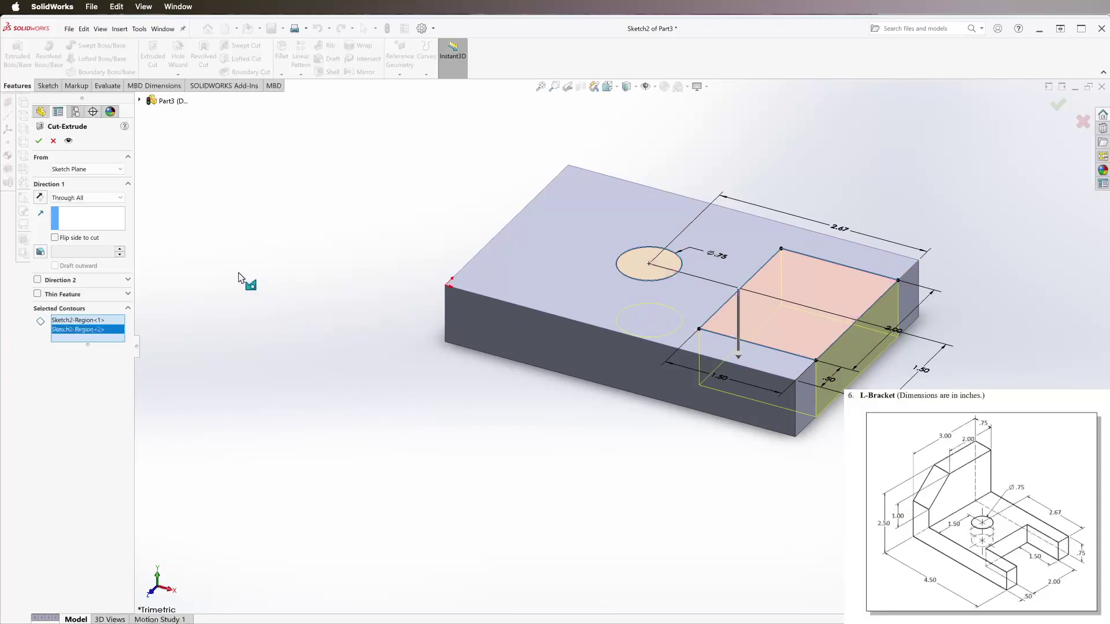
click(40, 197)
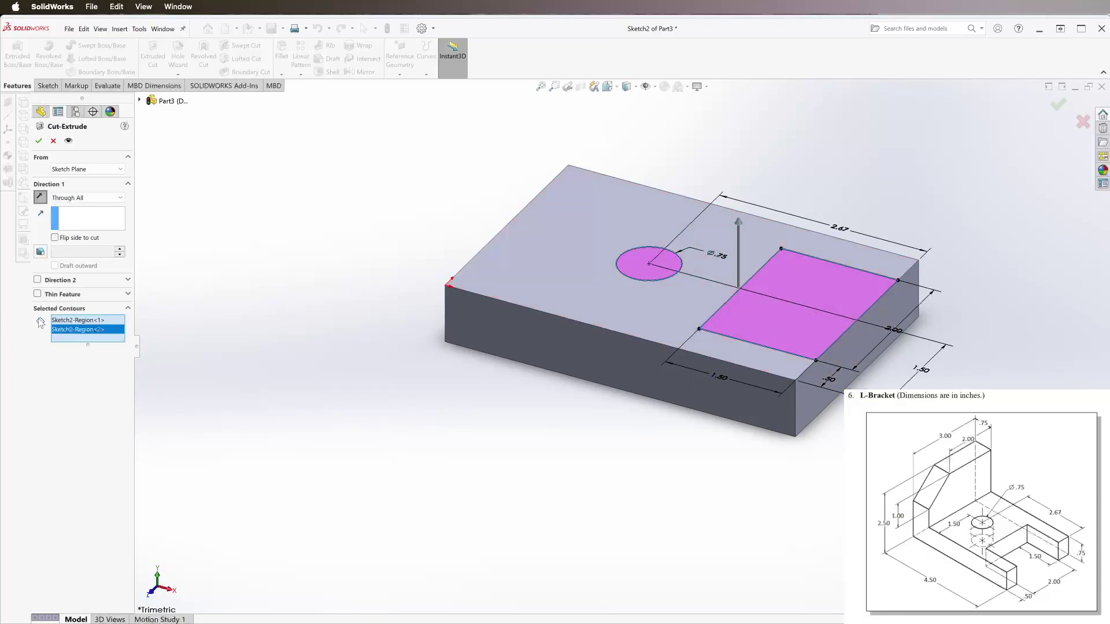
click(42, 198)
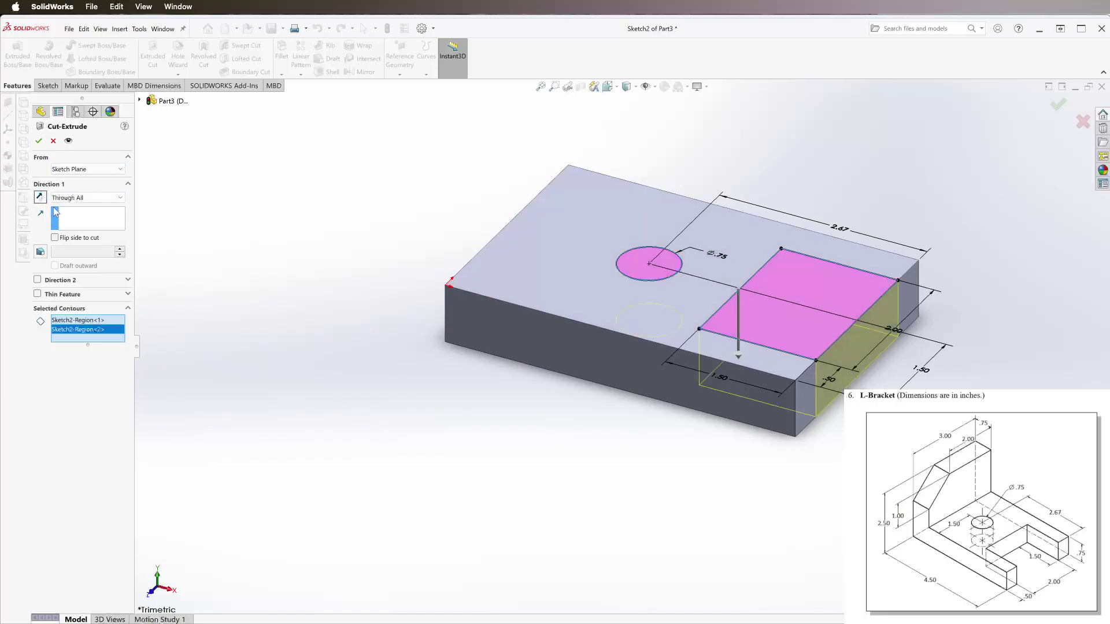
- Confirm Cut-Extrude1 through the plate and view its broad face head-on
click(39, 141)
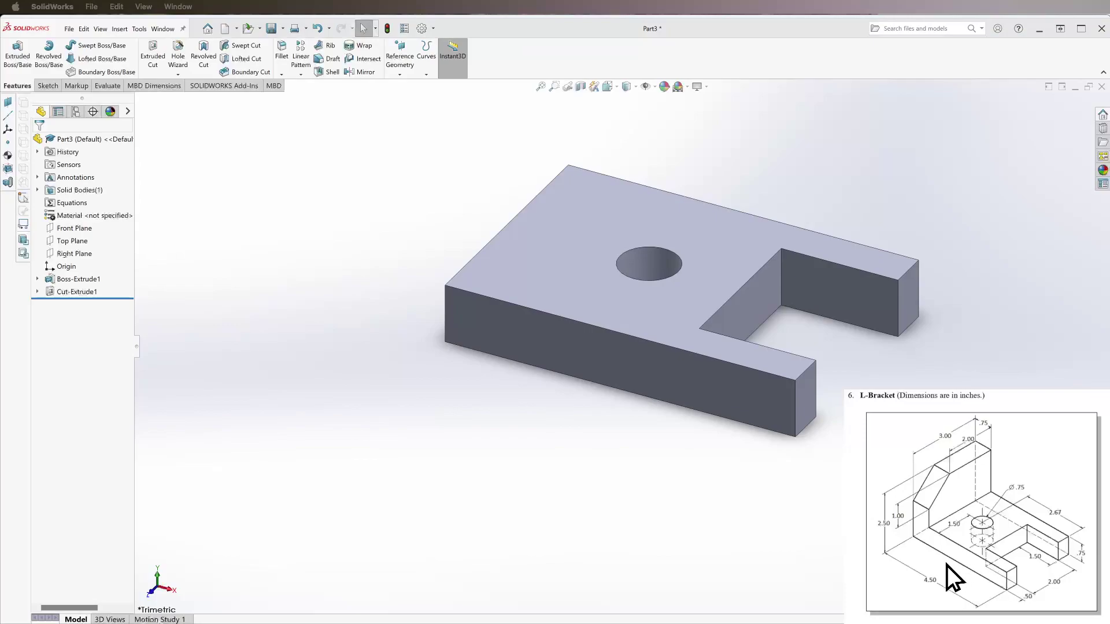
key(ctrl+6)
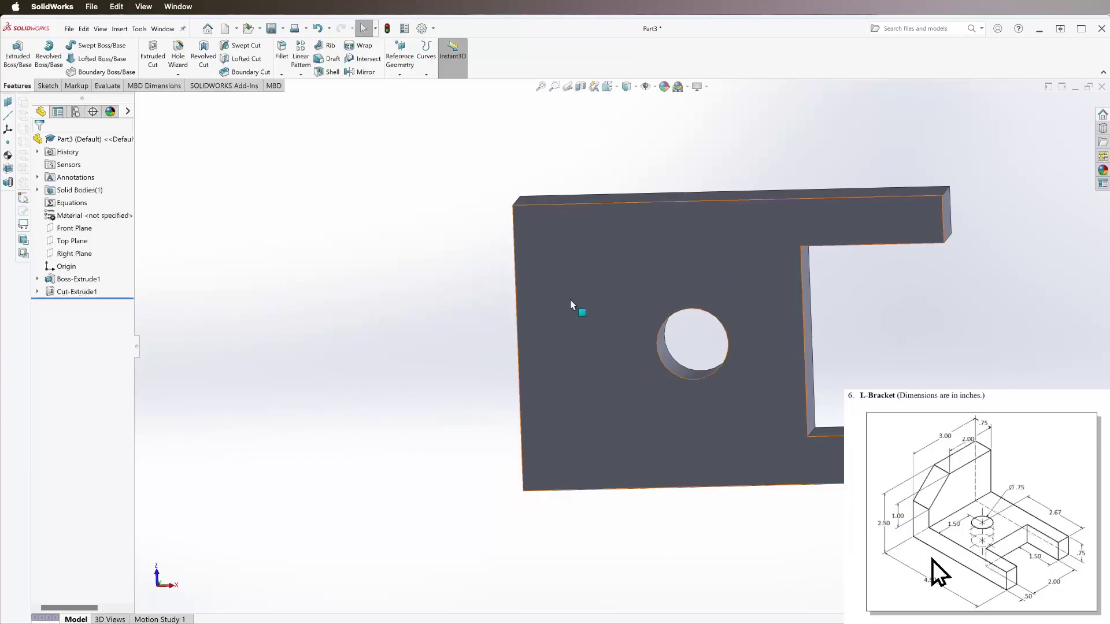
- Start a sketch on the broad face and draw a rectangle from the top-left corner to the bottom edge
click(48, 85)
click(13, 52)
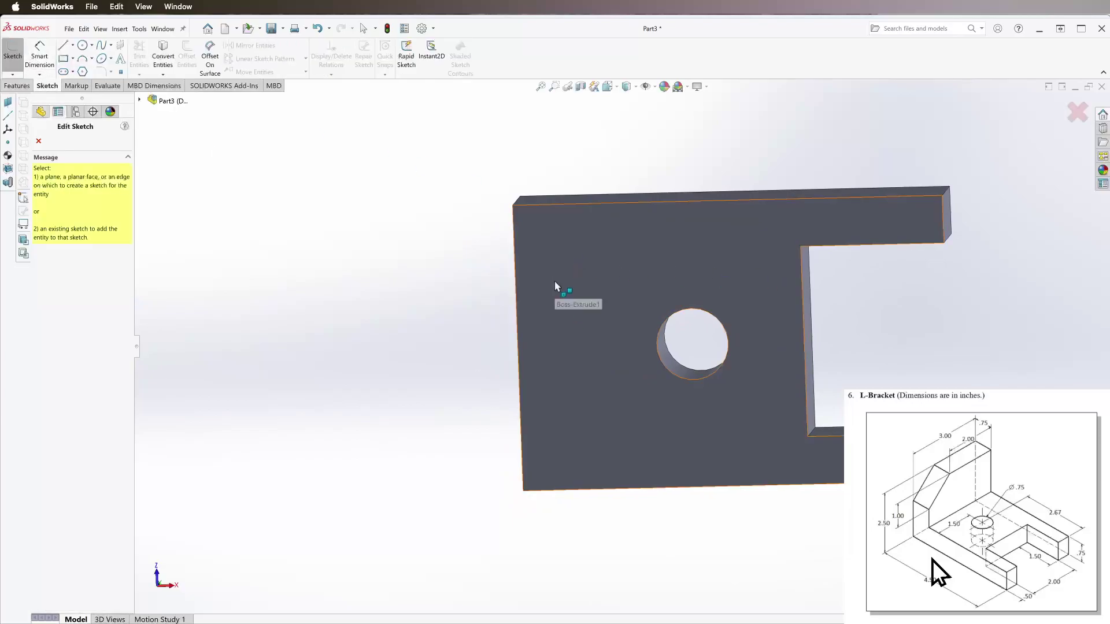
click(555, 282)
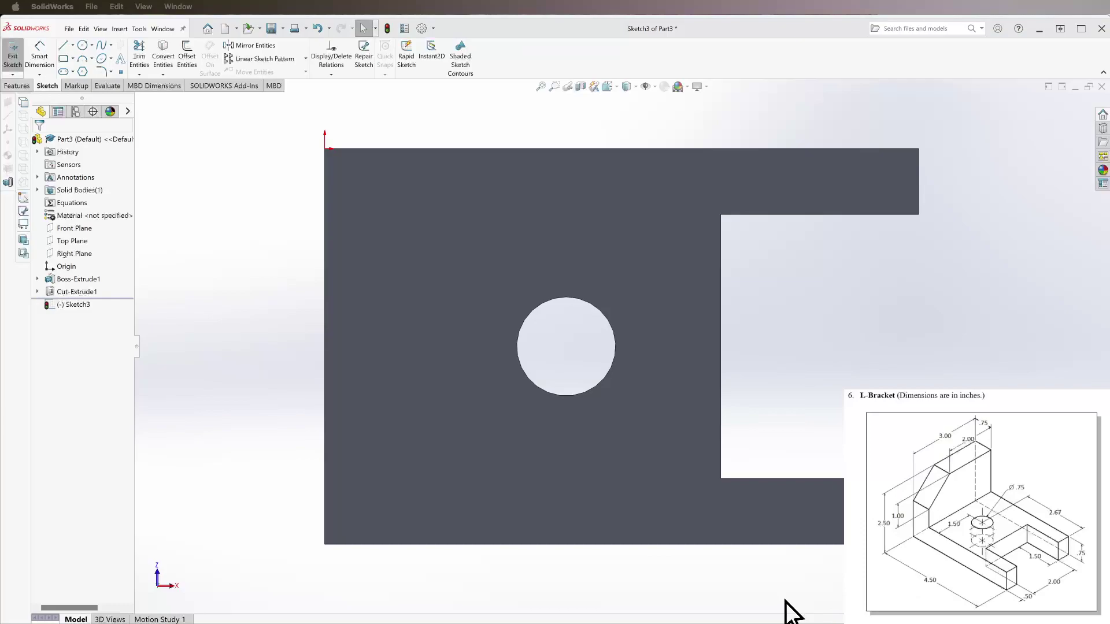
click(63, 58)
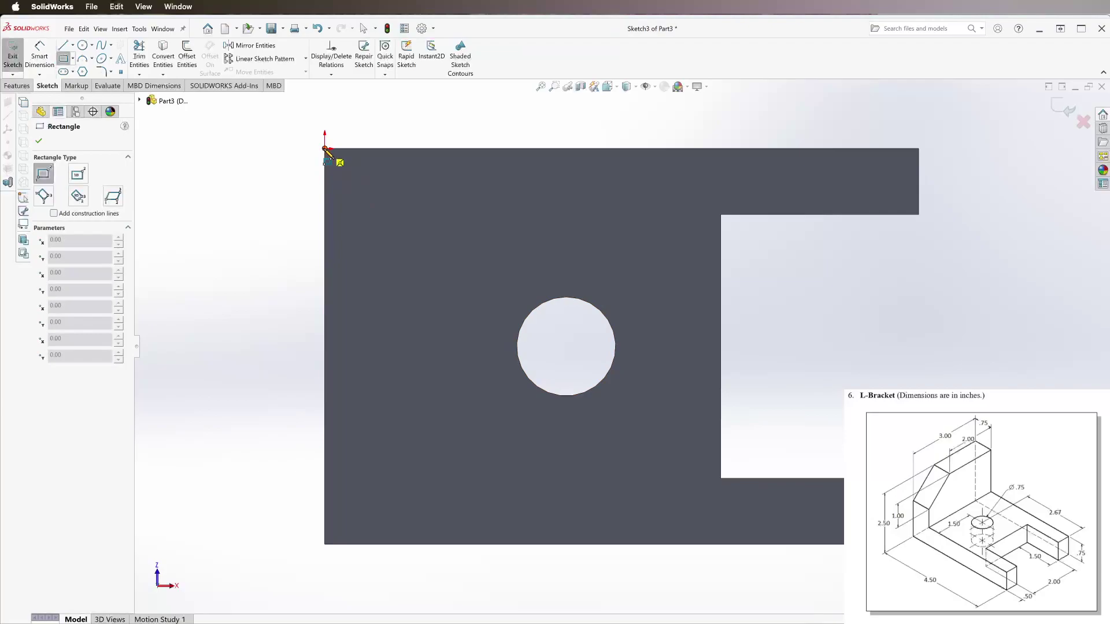
click(325, 149)
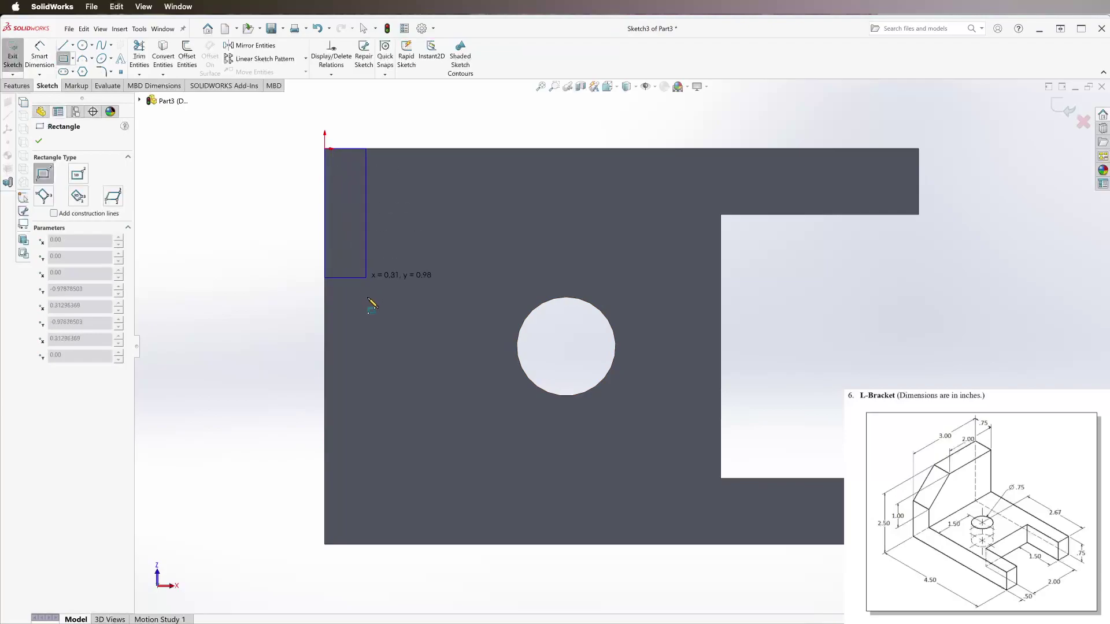
click(374, 544)
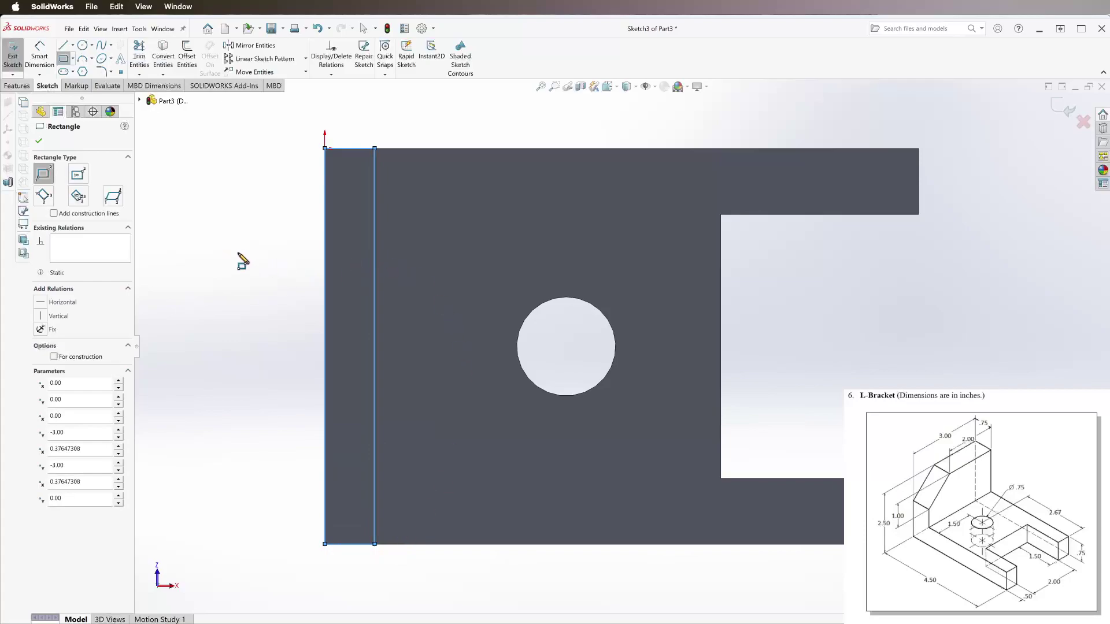
key(Escape)
- Dimension the rectangle's width to 0.75 in
key(d)
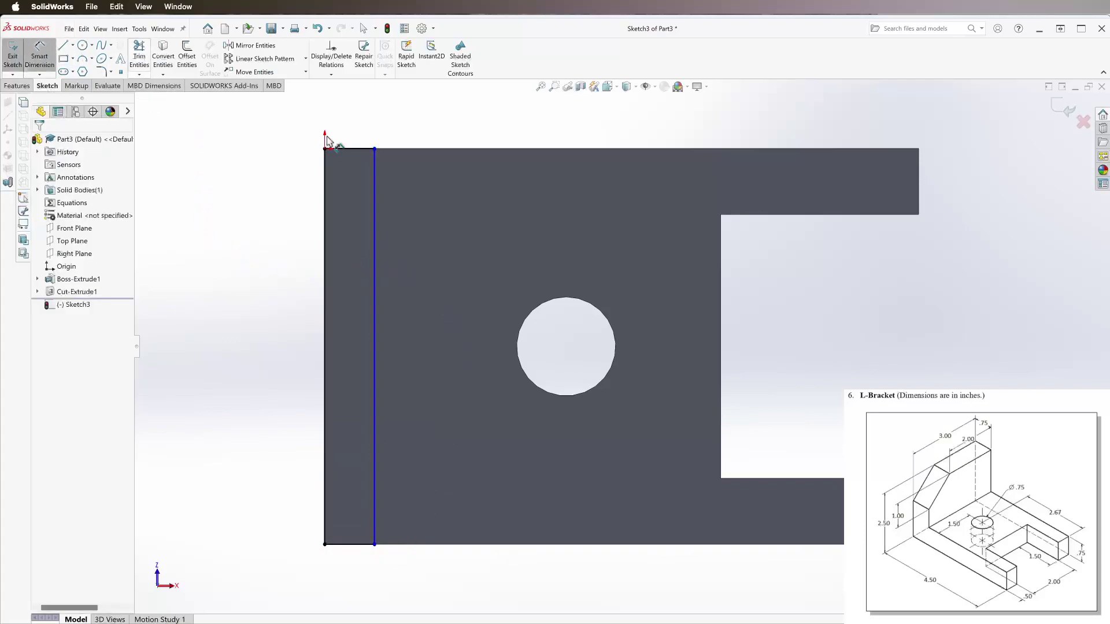
click(353, 545)
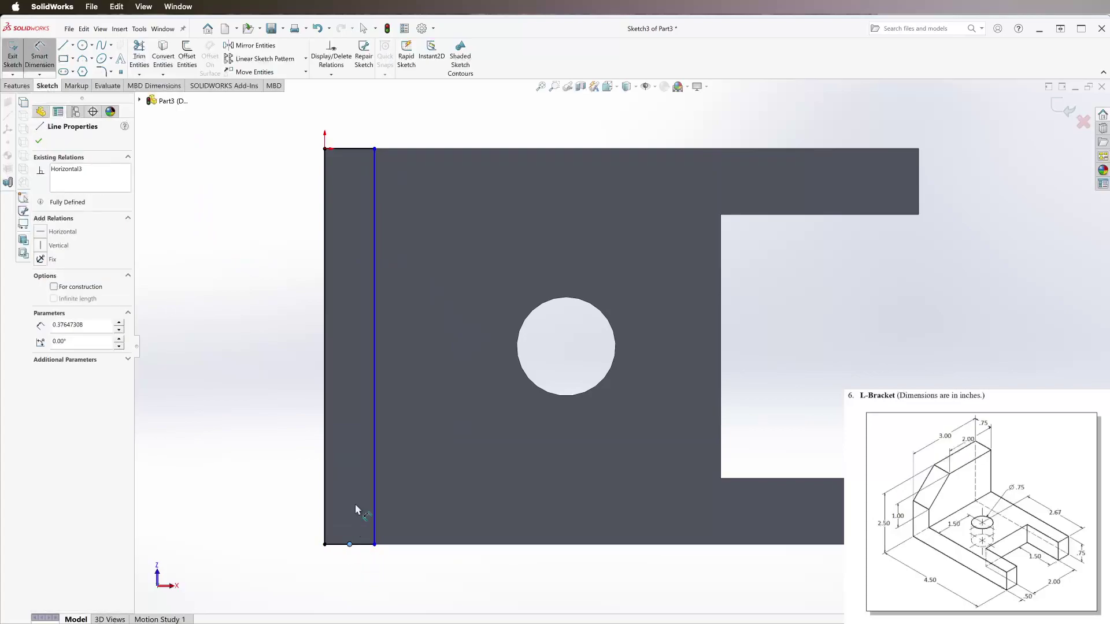
key(Escape)
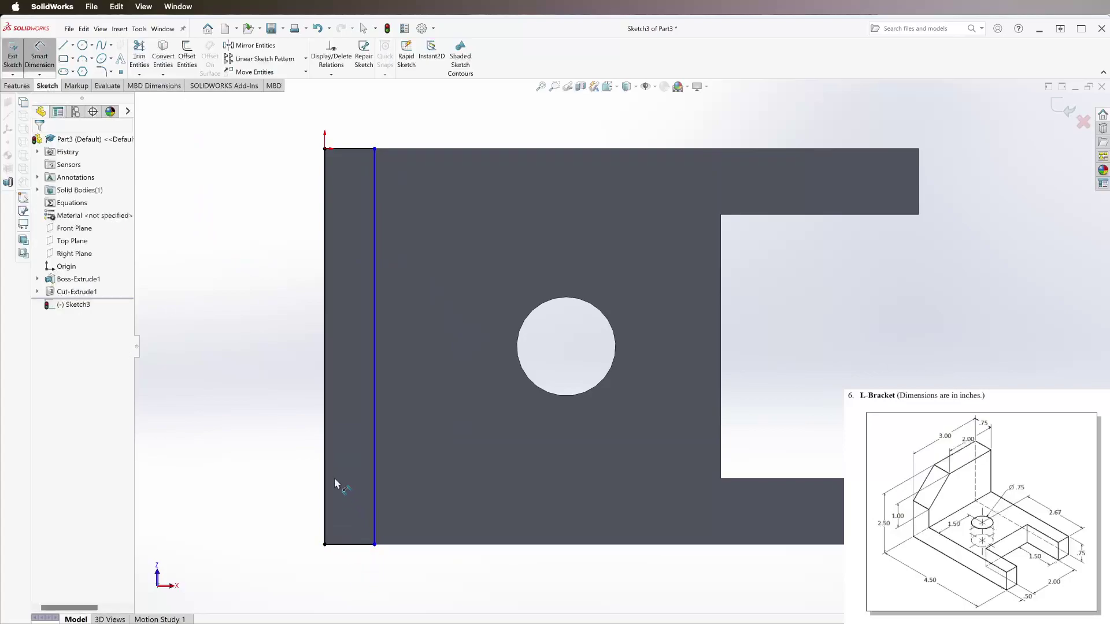
click(351, 545)
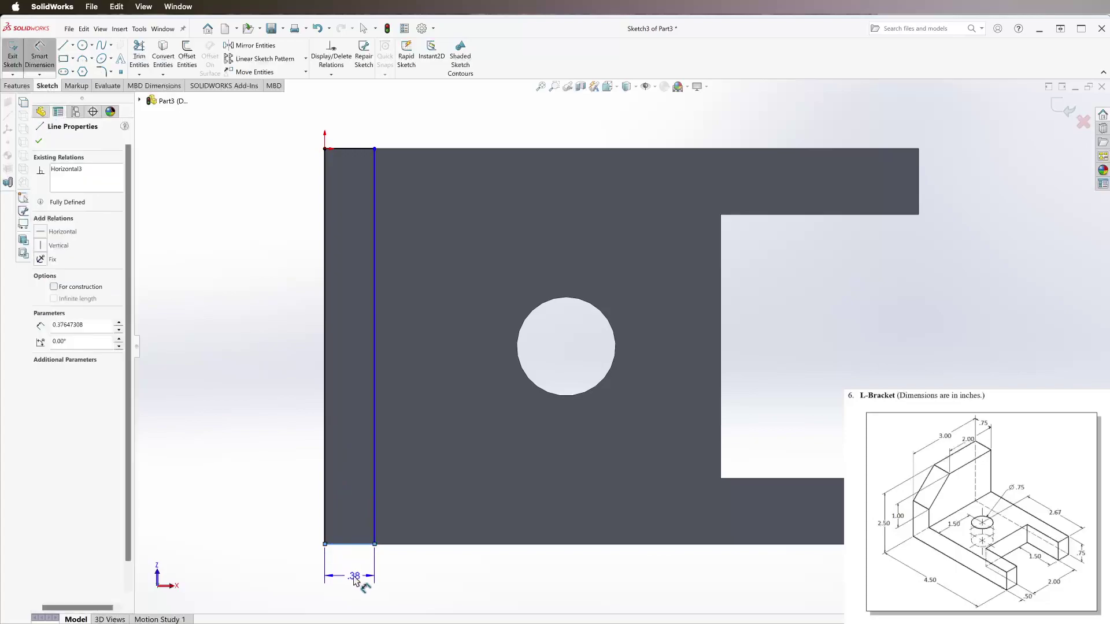
click(354, 577)
text(.75)
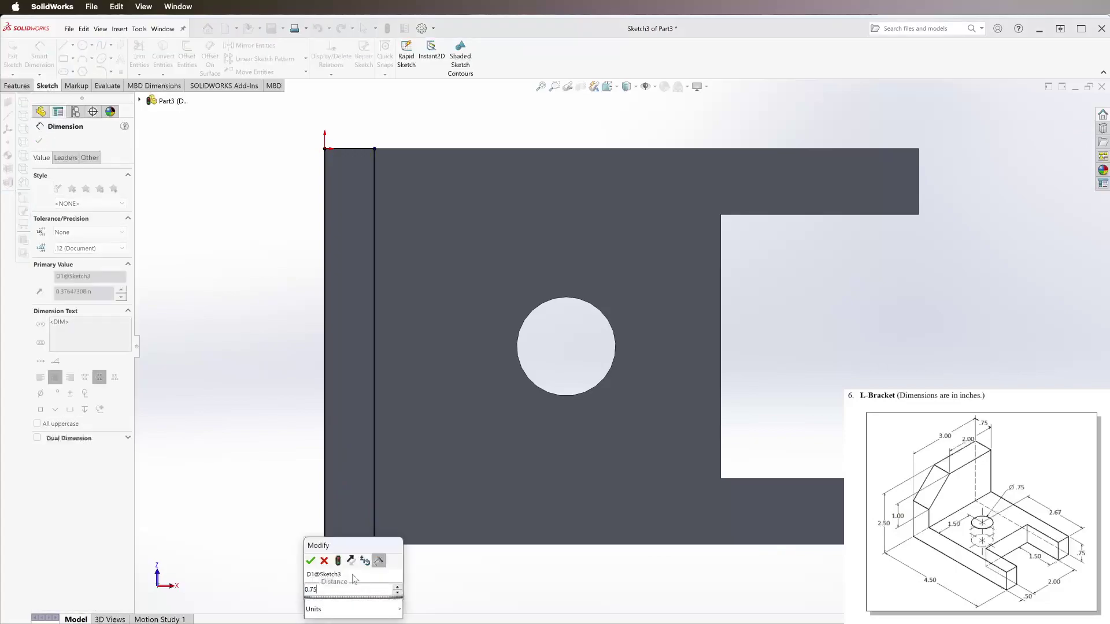
key(Return)
key(Escape)
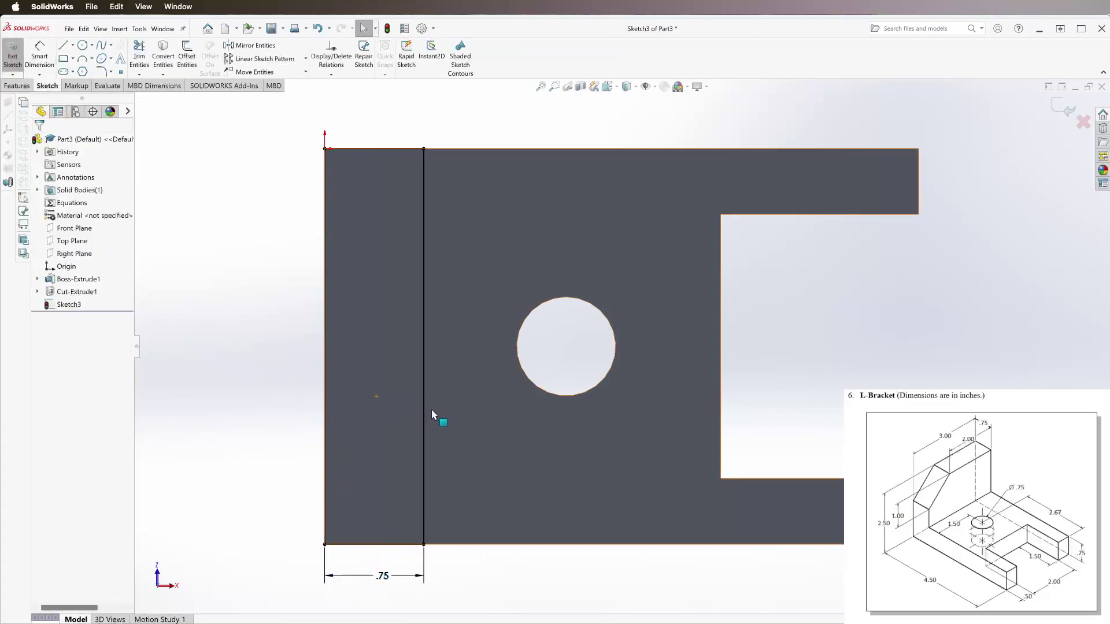
- Extrude Sketch3 upward, Blind, 2.50 in to form the wall
click(17, 85)
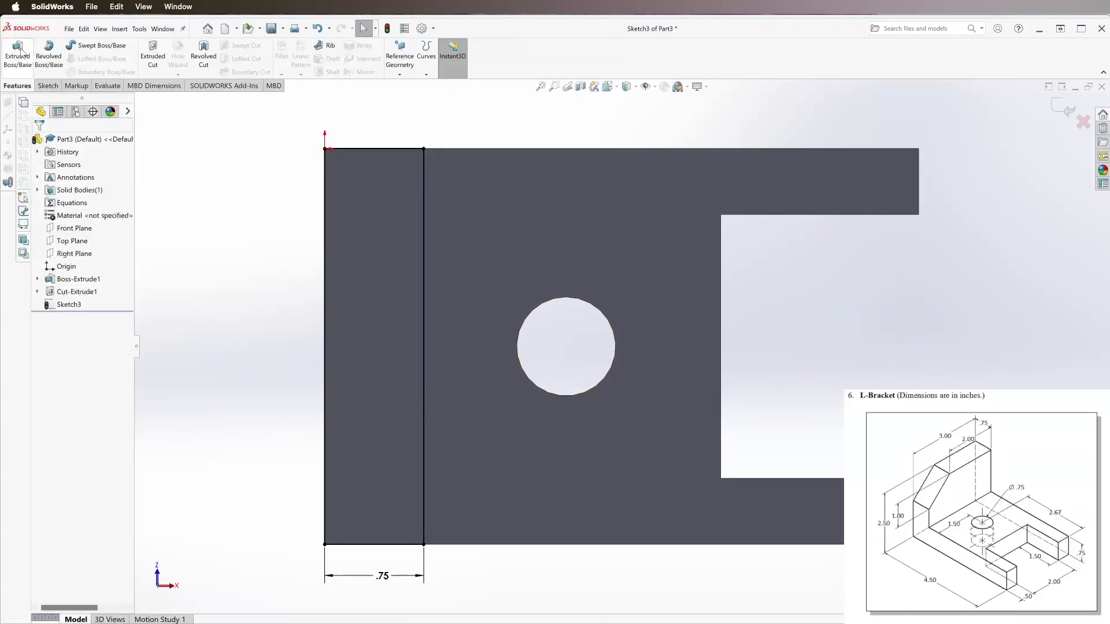
click(17, 52)
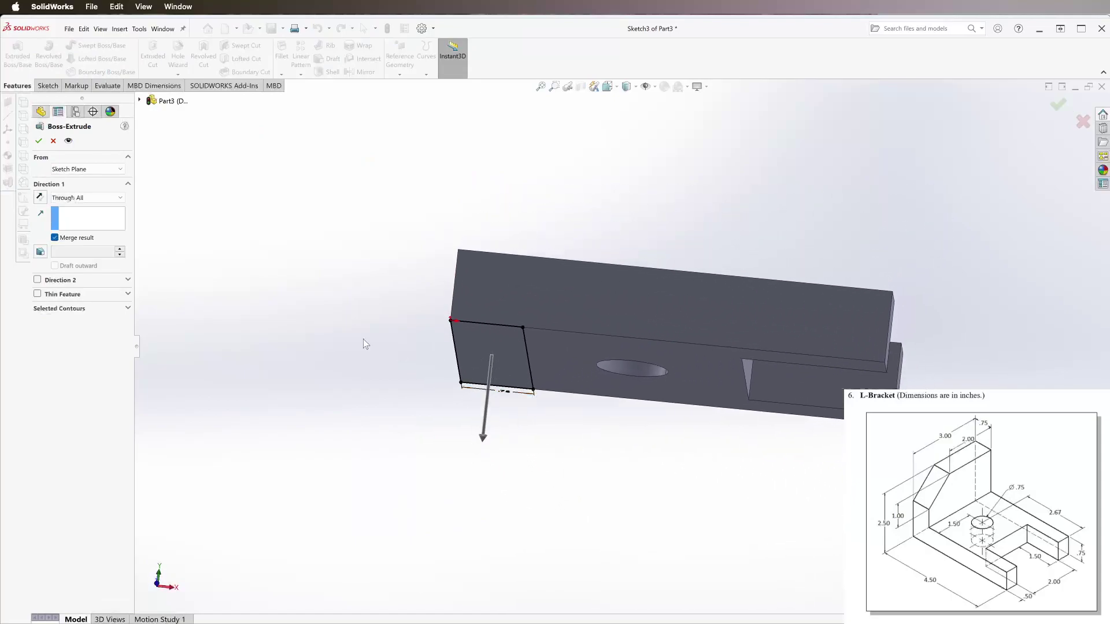
click(44, 200)
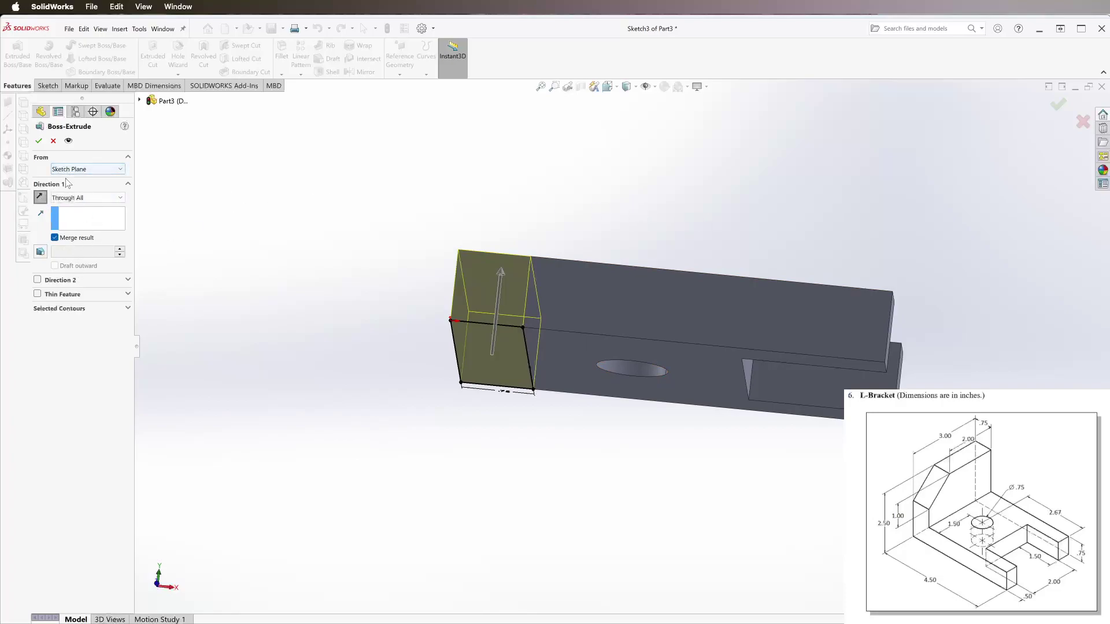
click(70, 197)
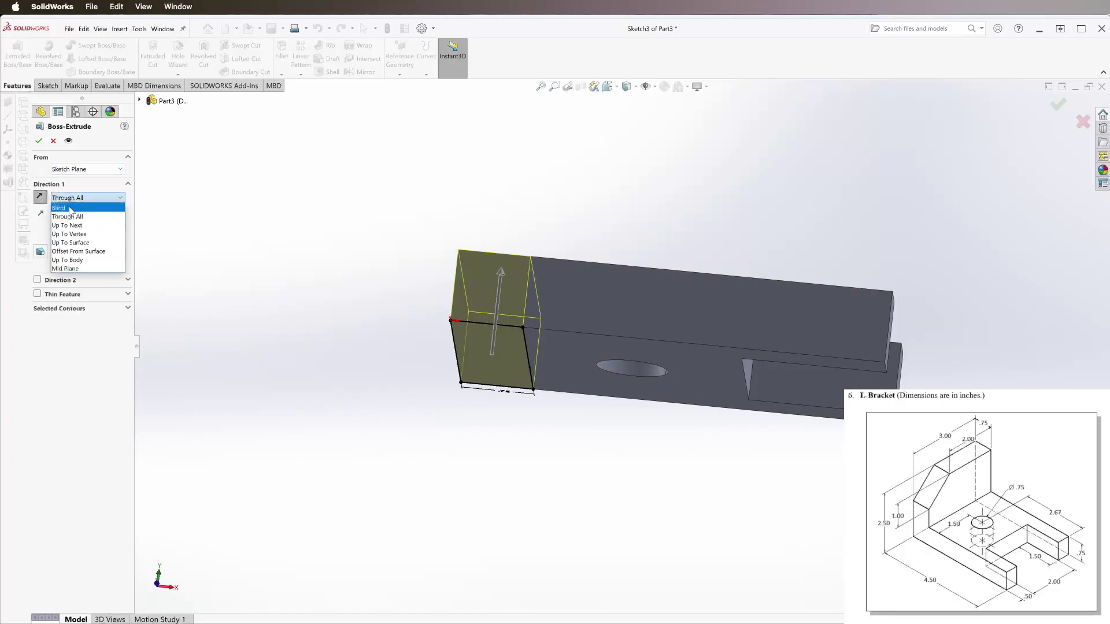
click(69, 208)
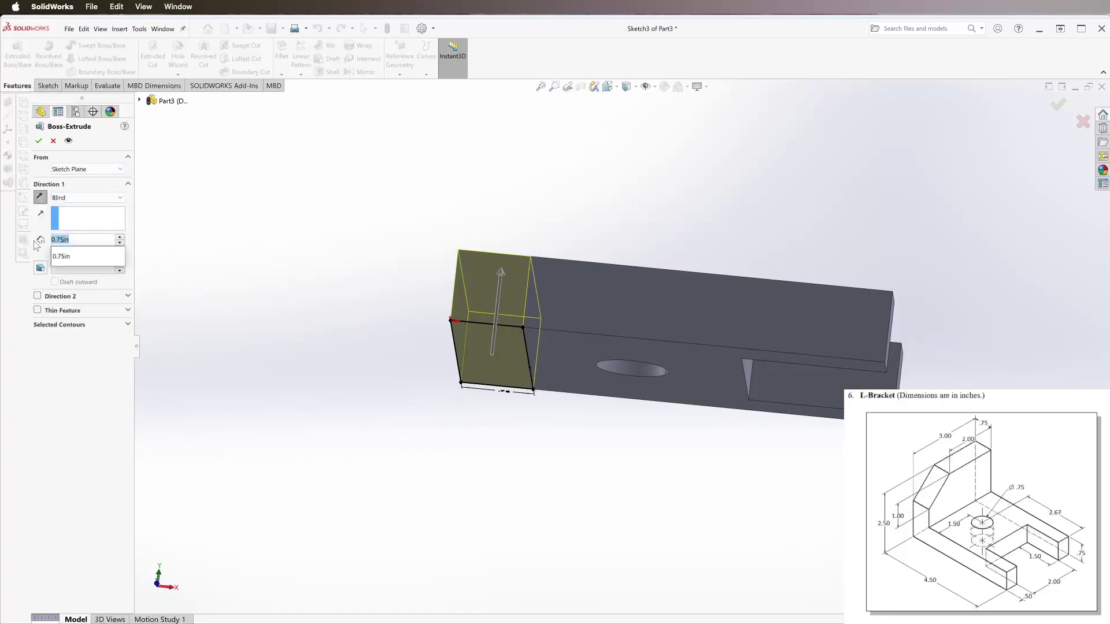
text(2.5)
key(Return)
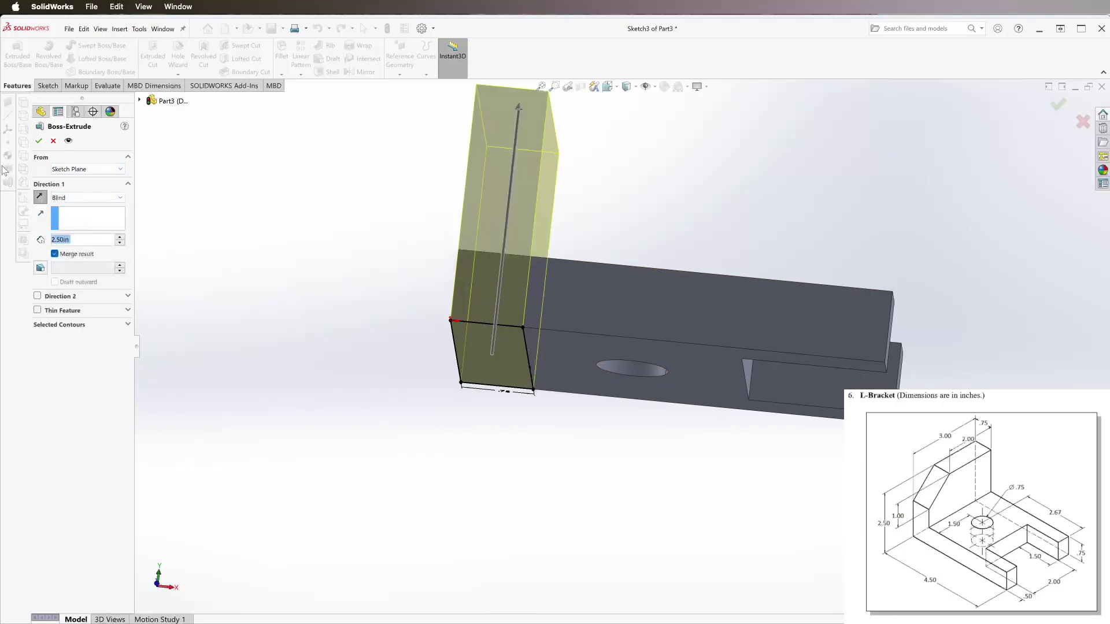
- Accept the wall extrusion and turn to a straight side view of the bracket
click(39, 141)
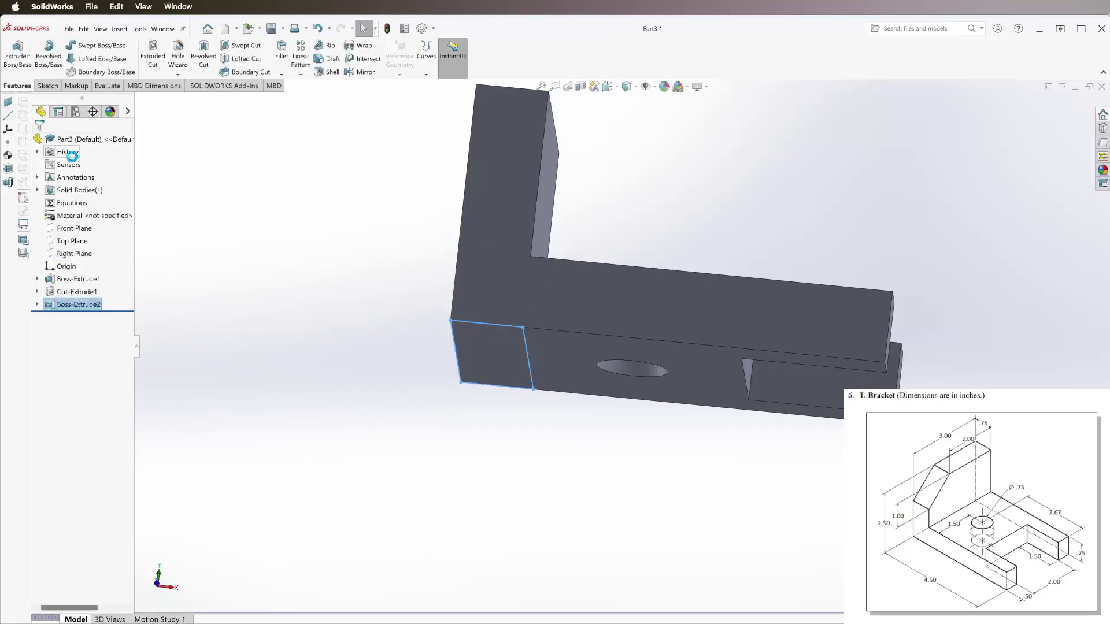
click(768, 174)
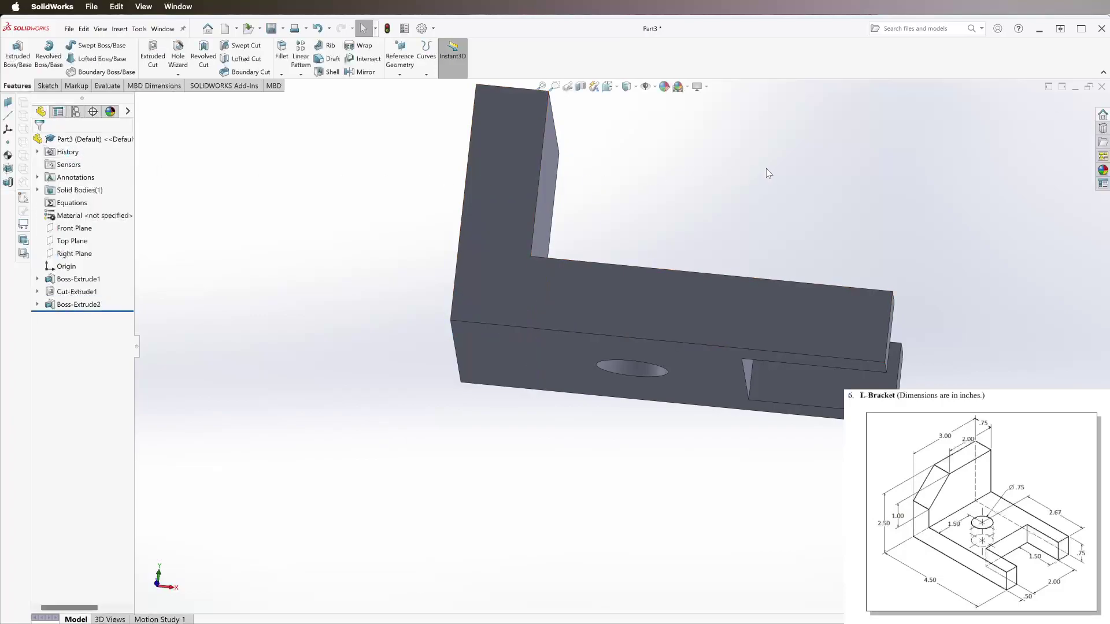
middle_drag(765, 168, 609, 295)
key(ctrl+4)
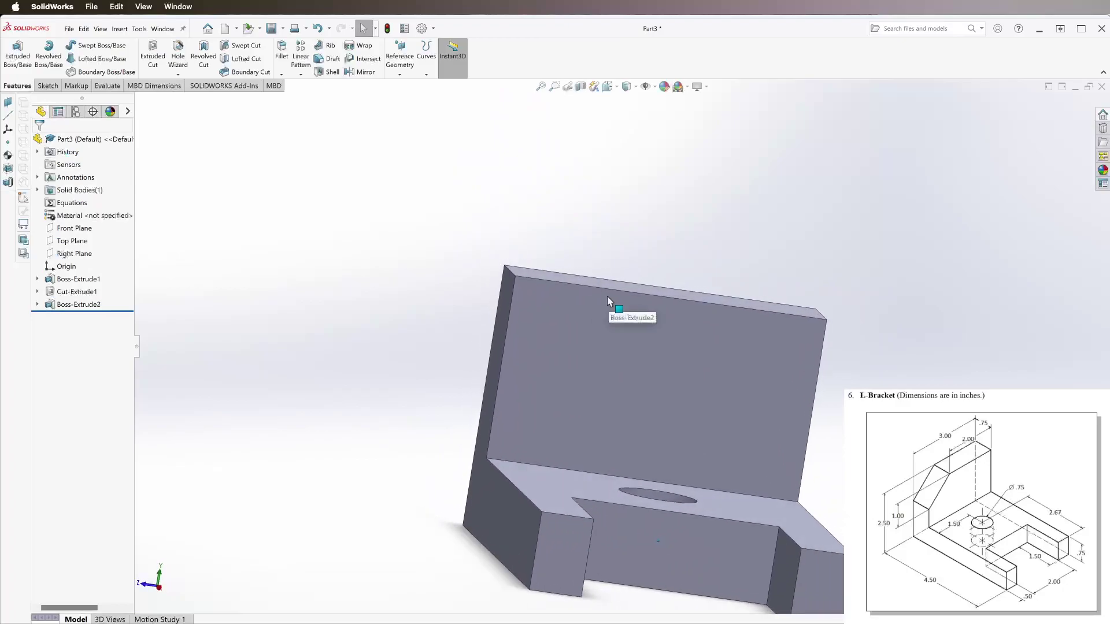
- Begin a new sketch on the wall's broad front face
click(48, 86)
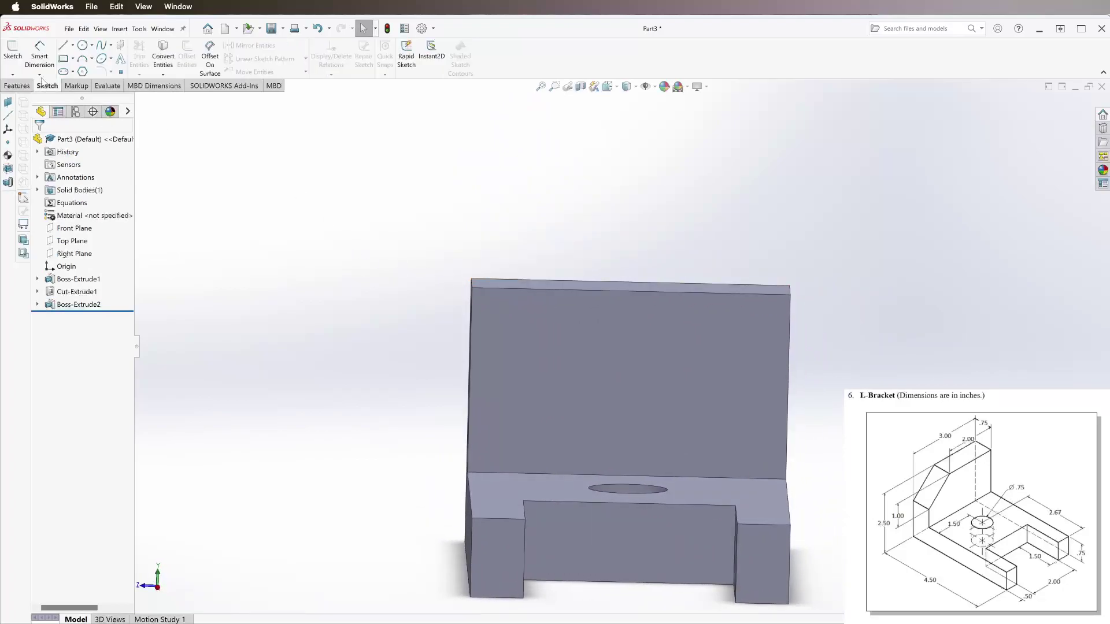
click(13, 52)
click(580, 363)
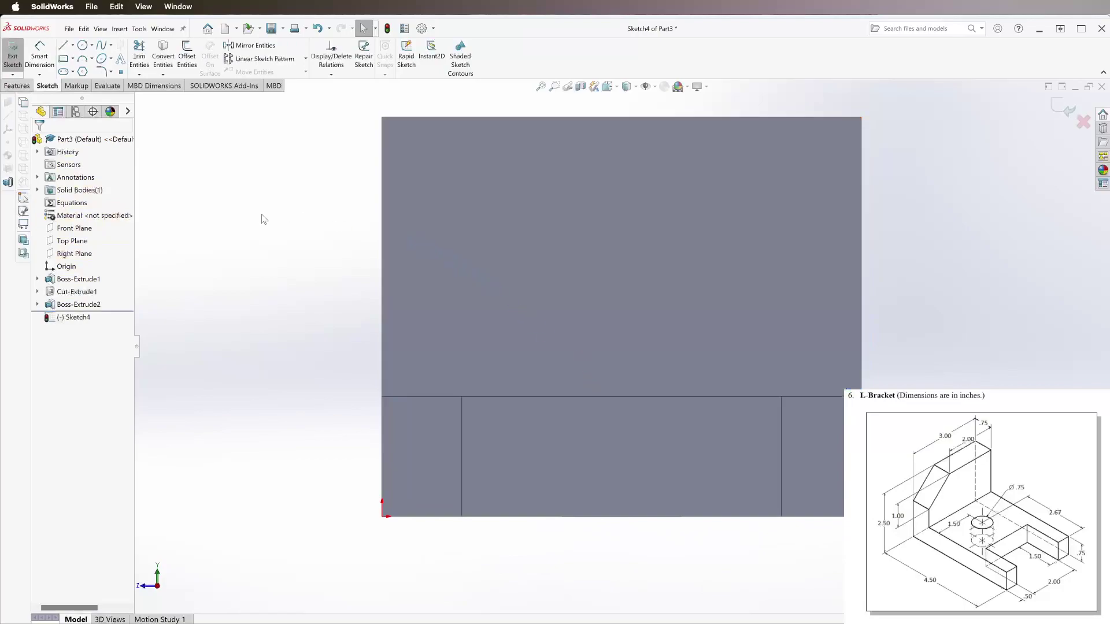
- Draw one diagonal line from the wall's left edge up to its top edge
click(62, 45)
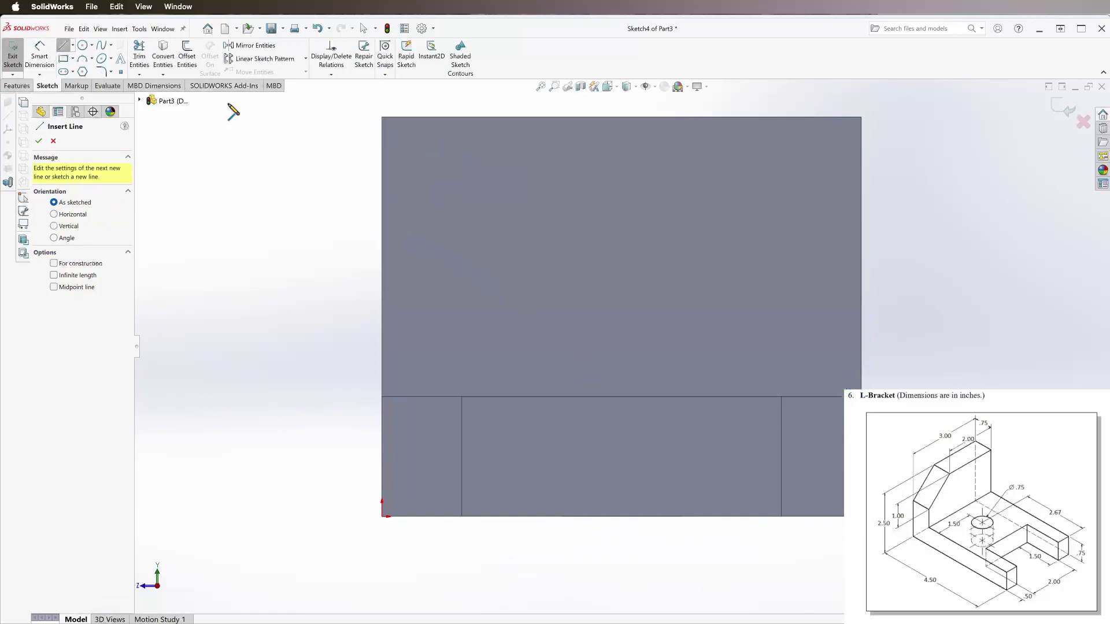
click(383, 210)
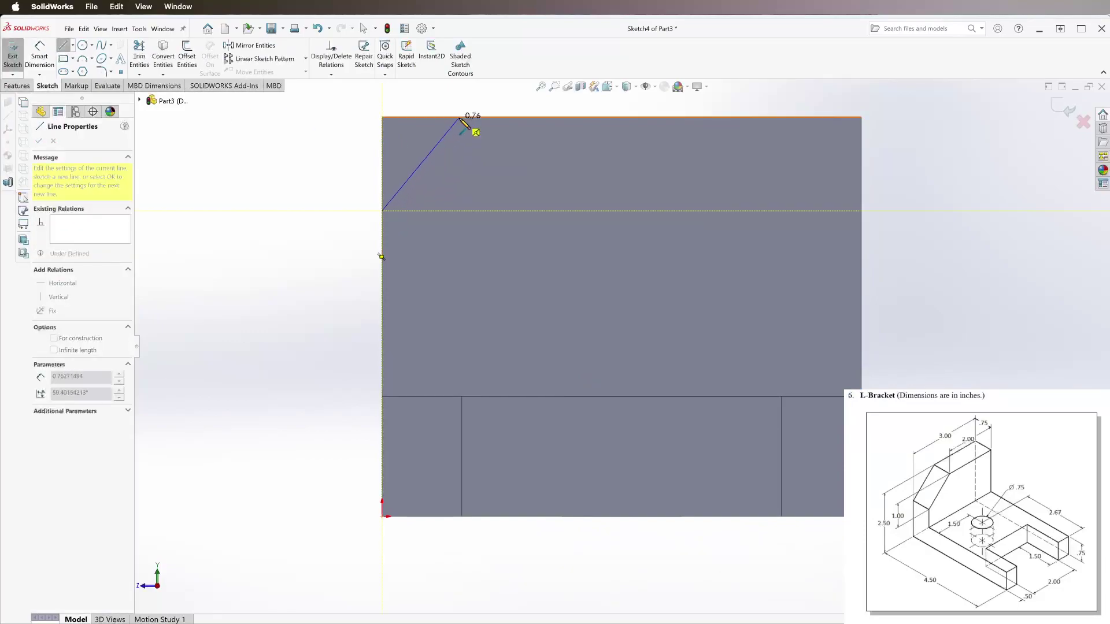
click(460, 116)
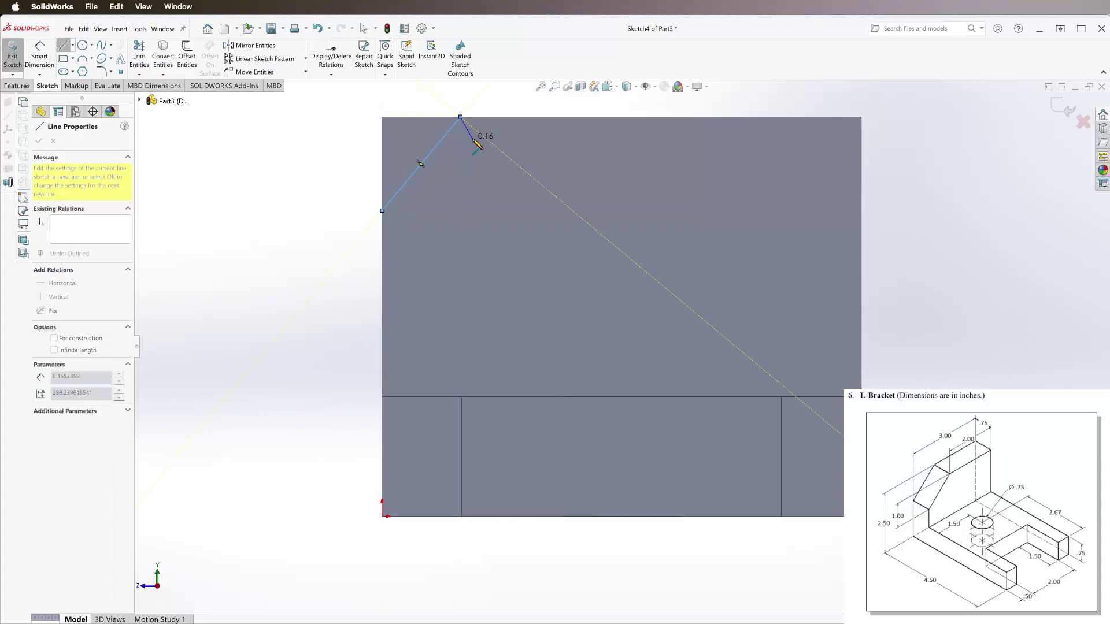
key(Escape)
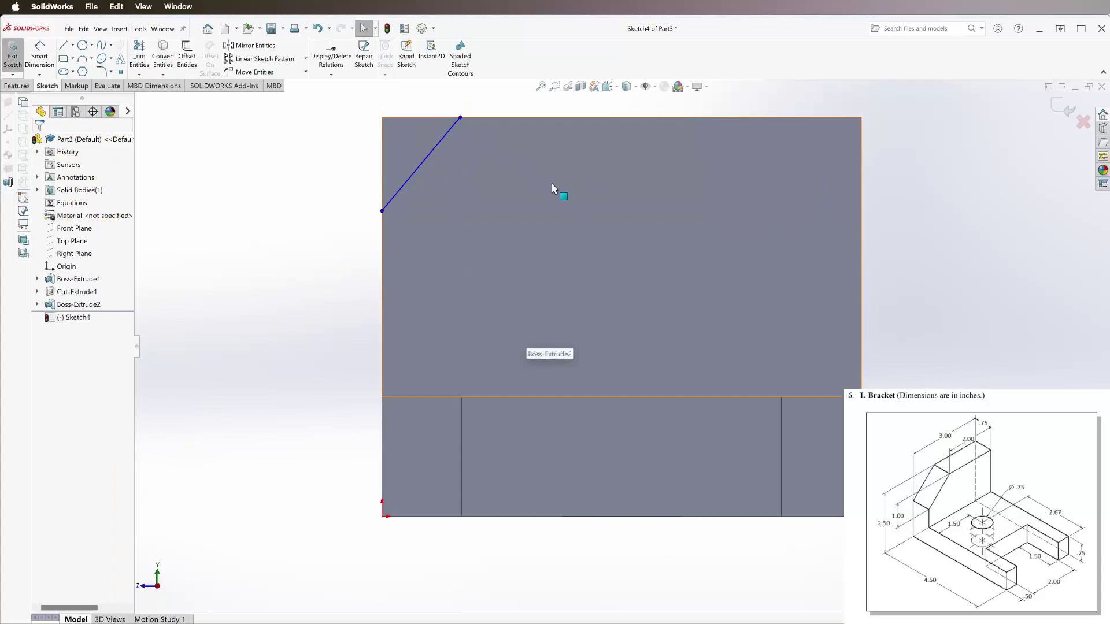
click(63, 46)
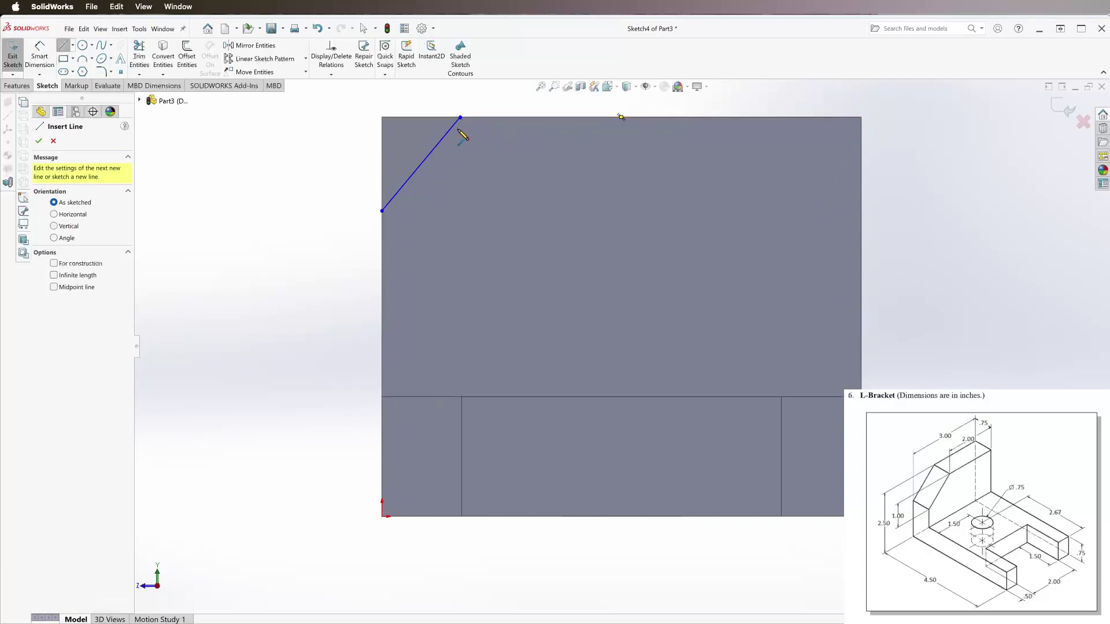
key(Escape)
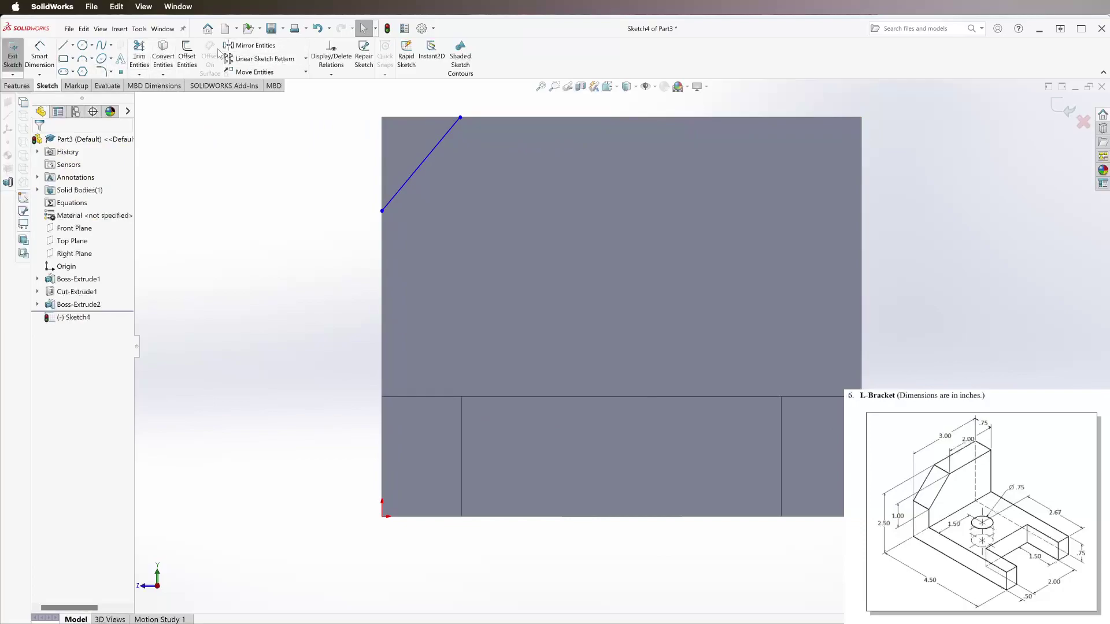
- Convert the wall front face's outline edges into Sketch4 with Convert Entities
click(170, 58)
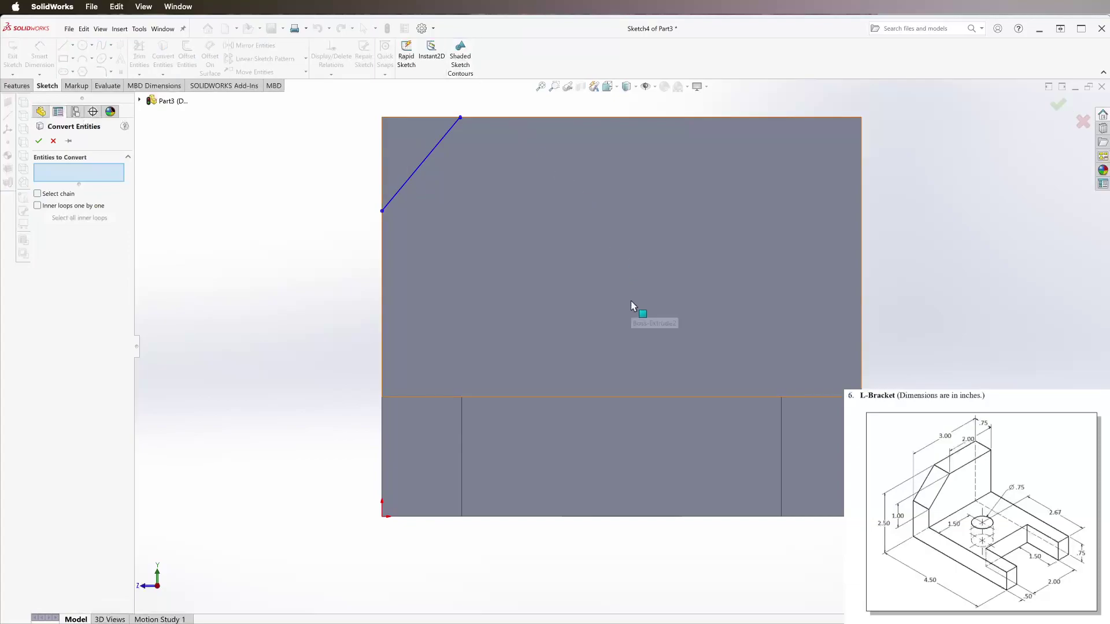
click(631, 305)
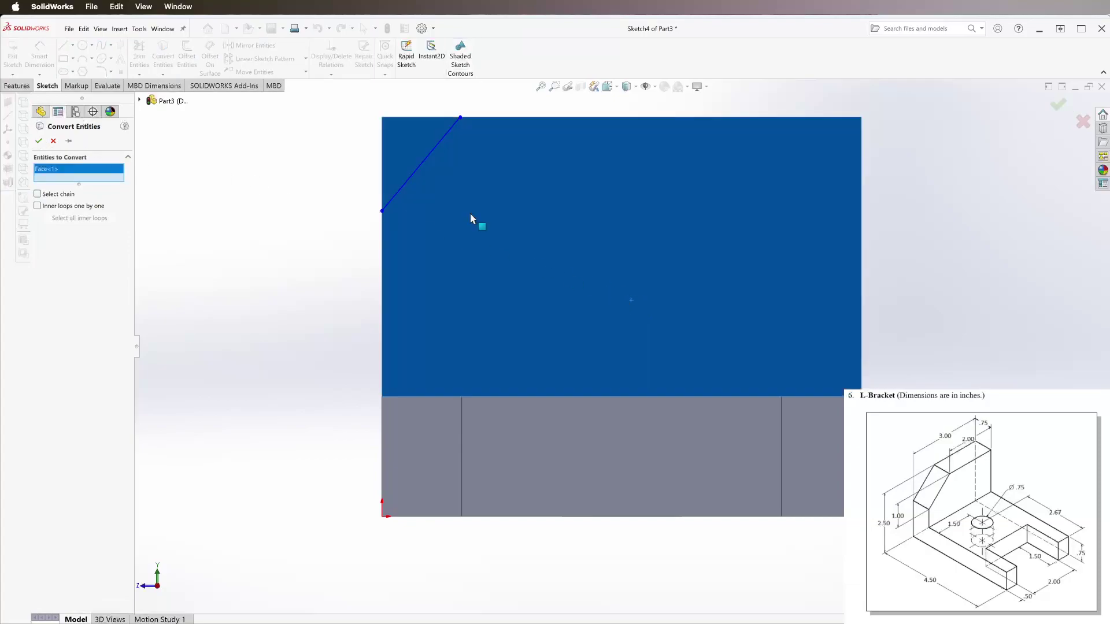
click(547, 250)
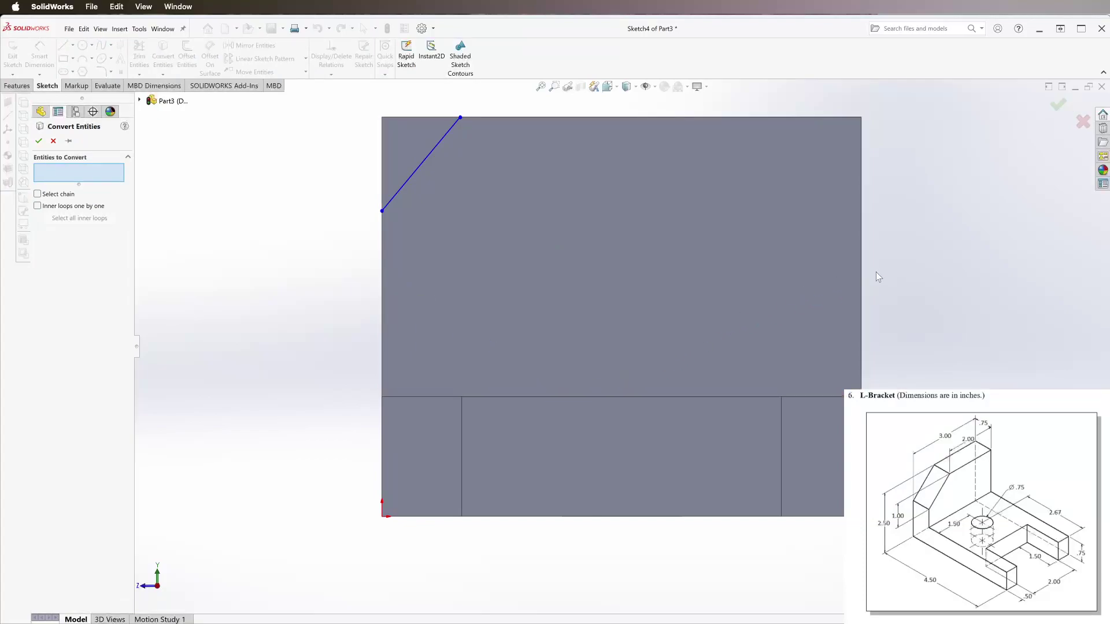
click(634, 234)
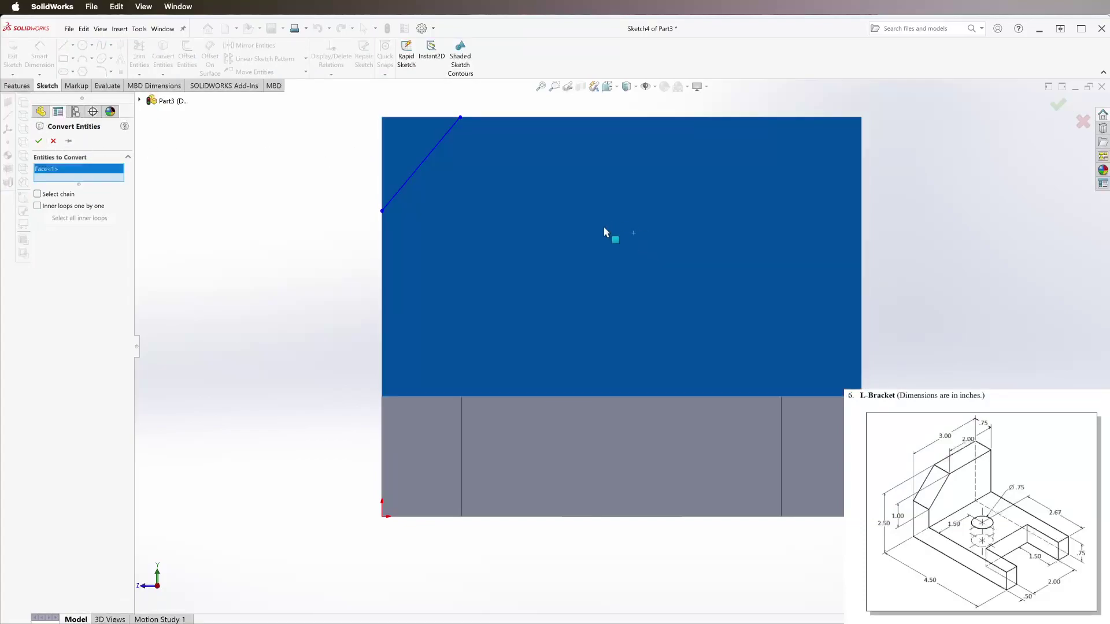
click(38, 141)
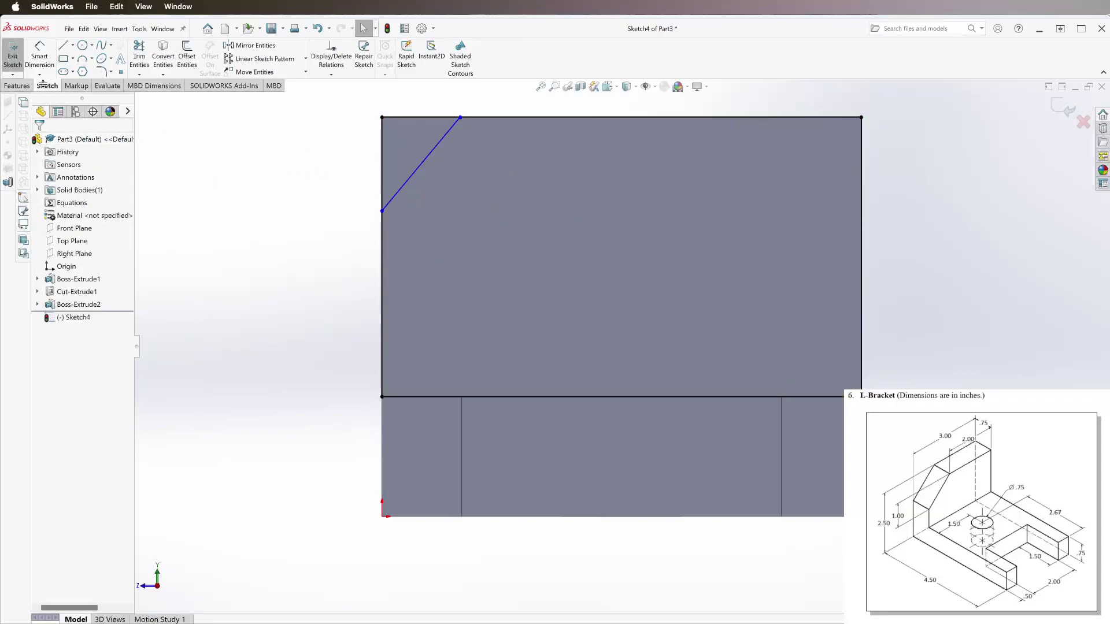
- Dimension the line's upper endpoint 2.00 from the wall's right edge
click(39, 55)
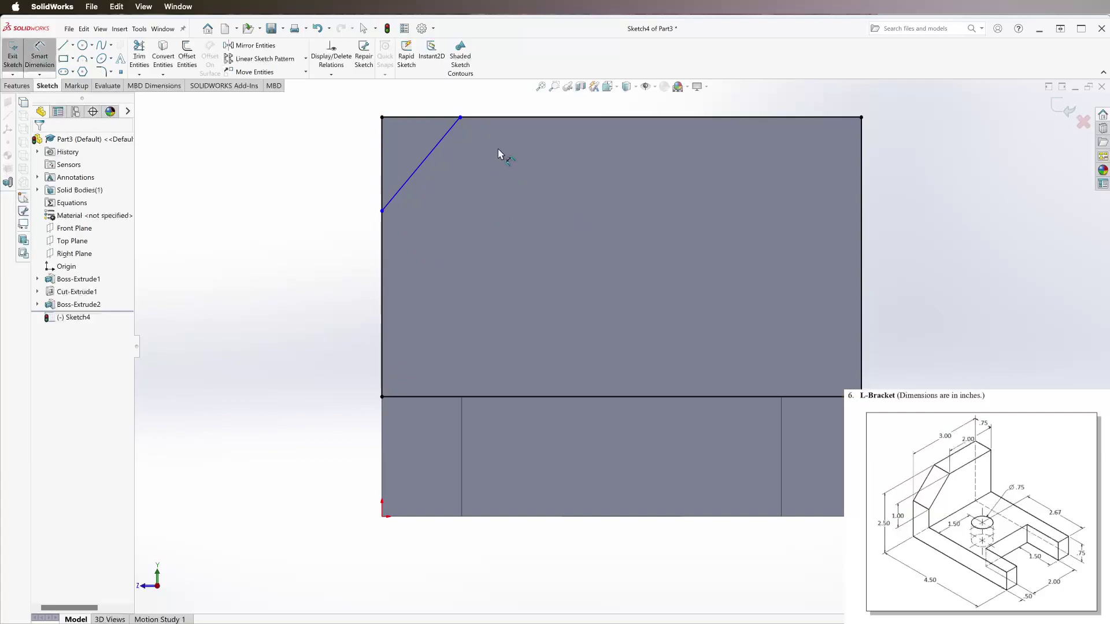
click(460, 118)
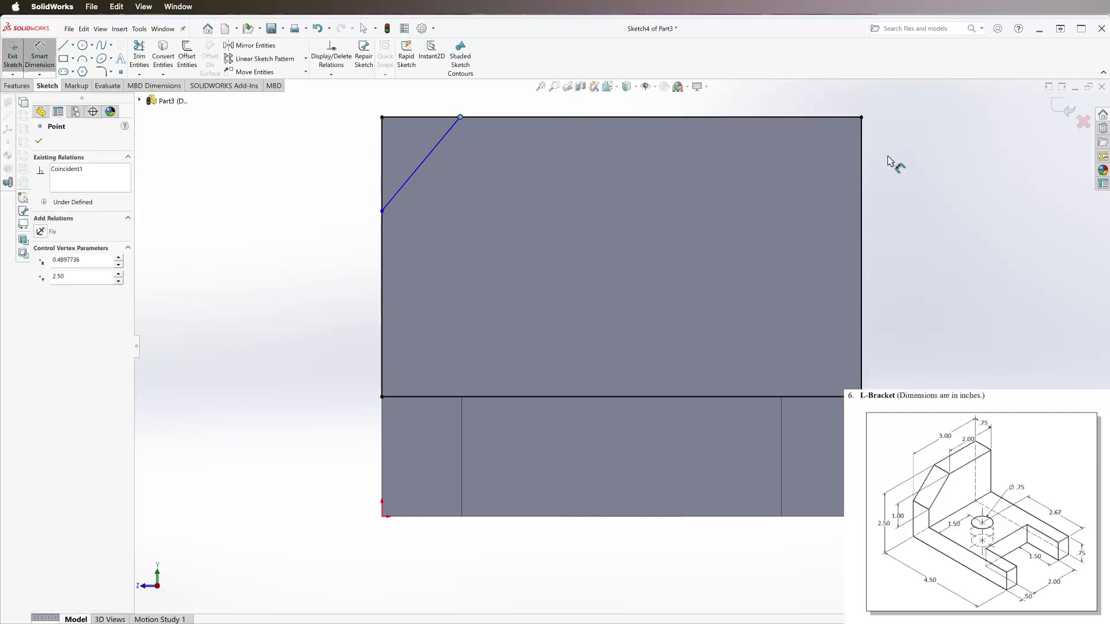
click(862, 156)
click(652, 154)
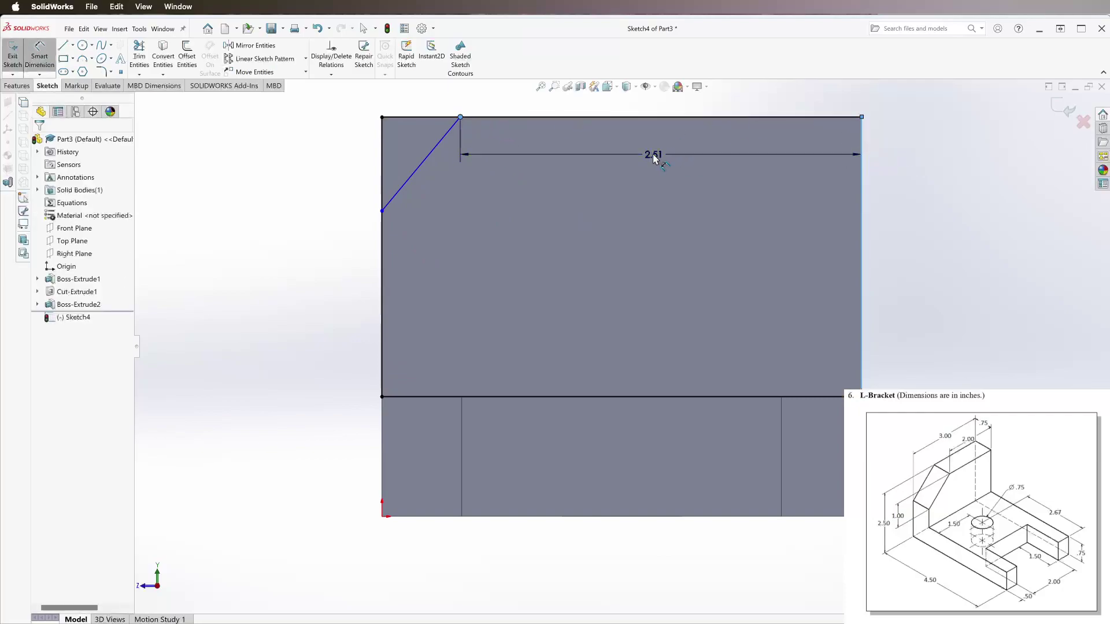
text(2.00in)
key(Return)
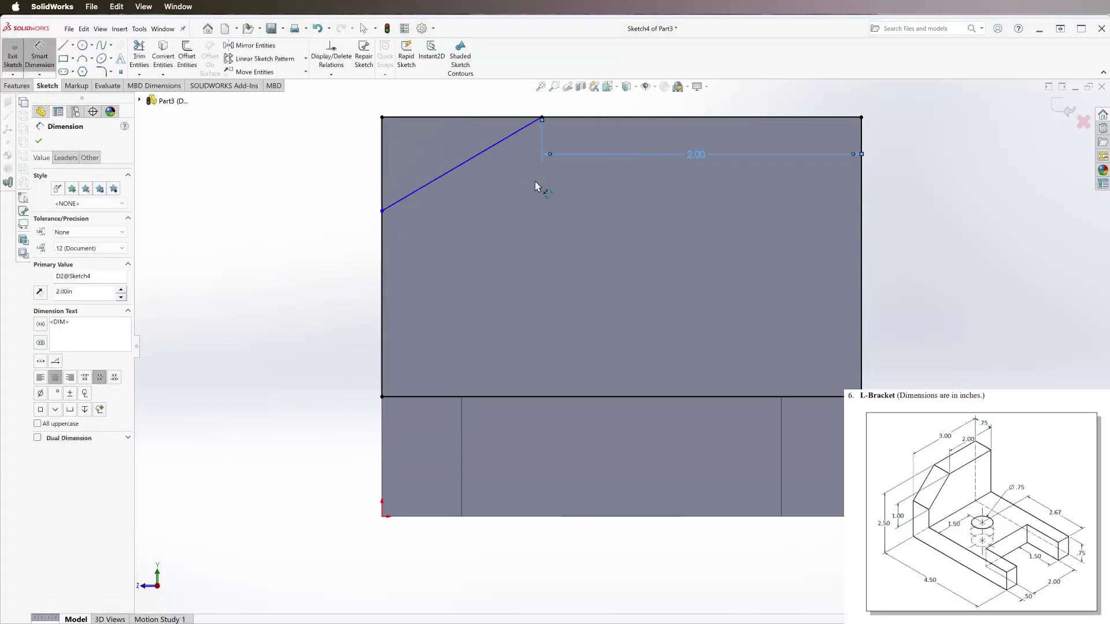
- Dimension the line's lower endpoint 1.00 below the wall's top edge
click(383, 212)
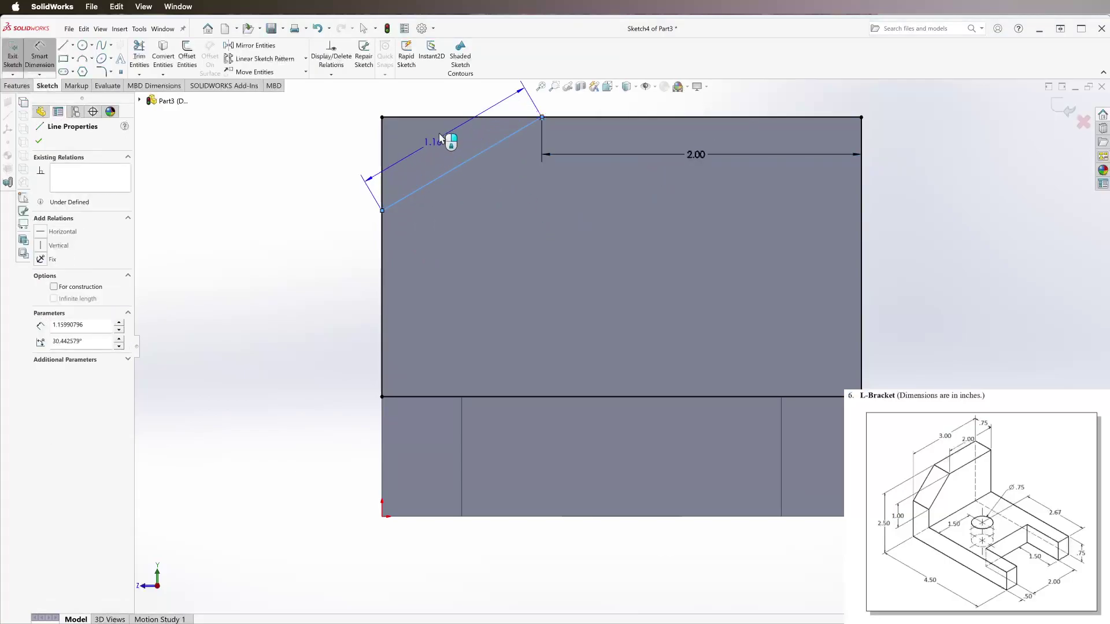
key(Escape)
click(383, 212)
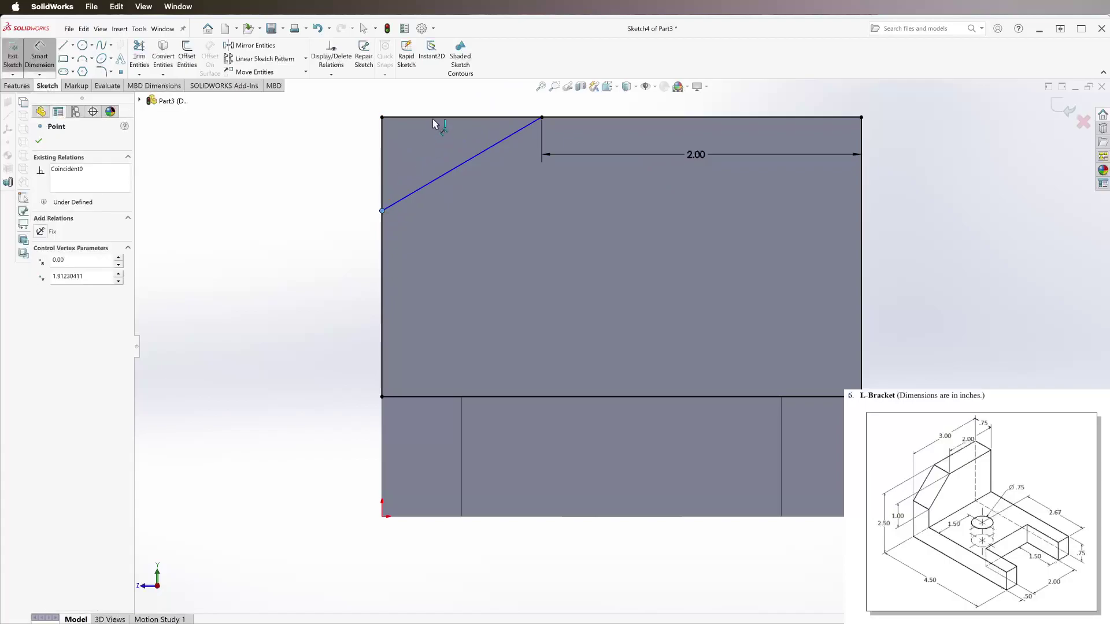
click(428, 118)
click(338, 164)
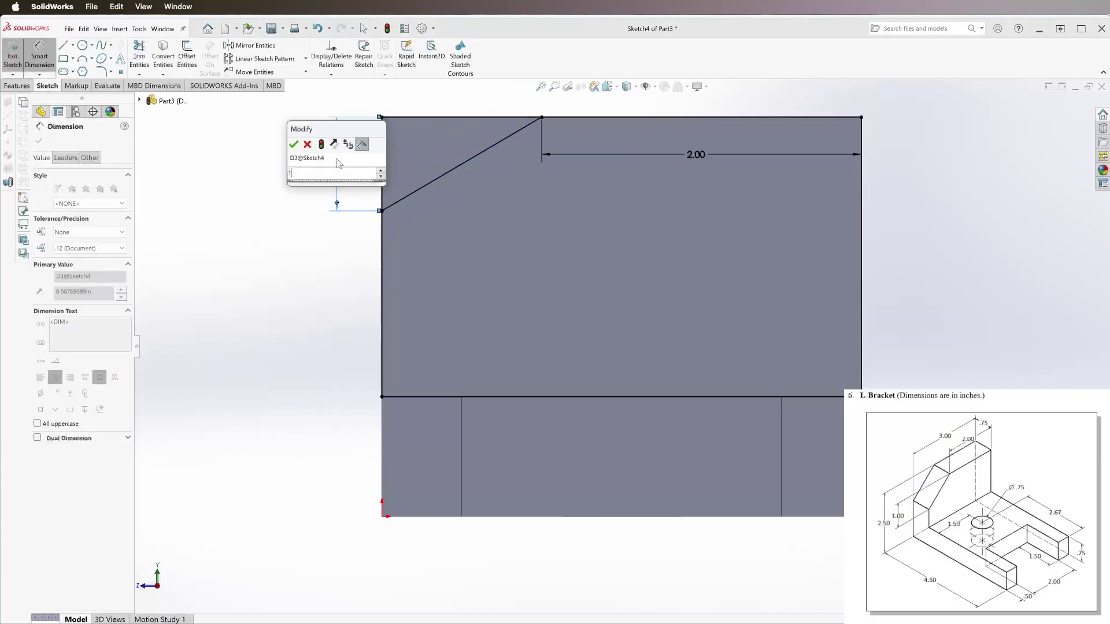
text(1)
key(Return)
key(Escape)
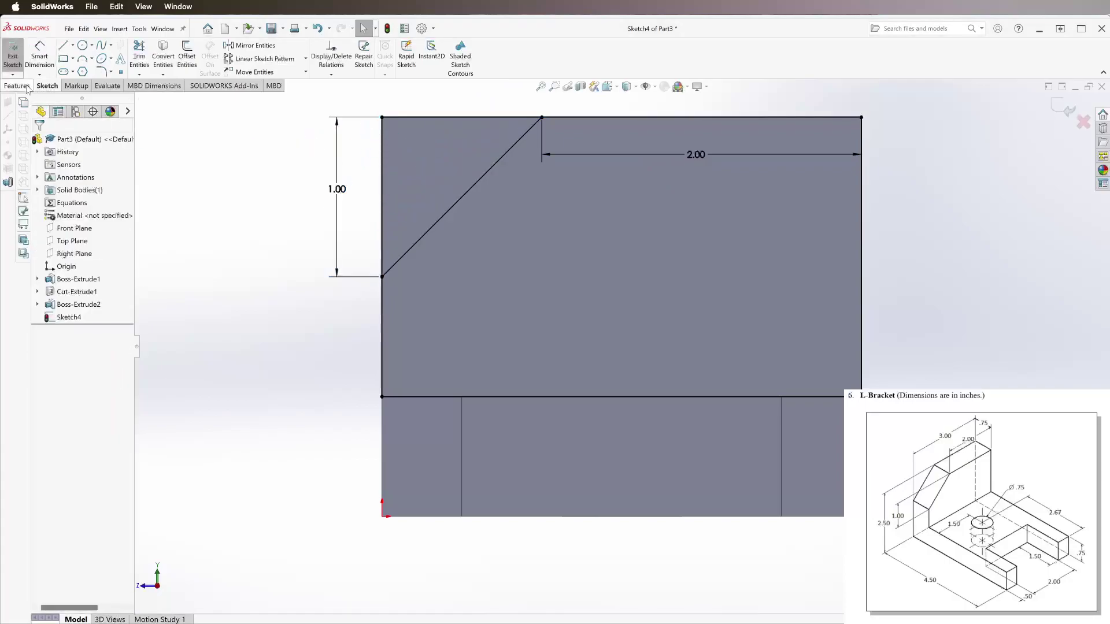
click(28, 88)
- Extrude-cut the triangular corner region Through All, then view the bracket isometrically
click(152, 57)
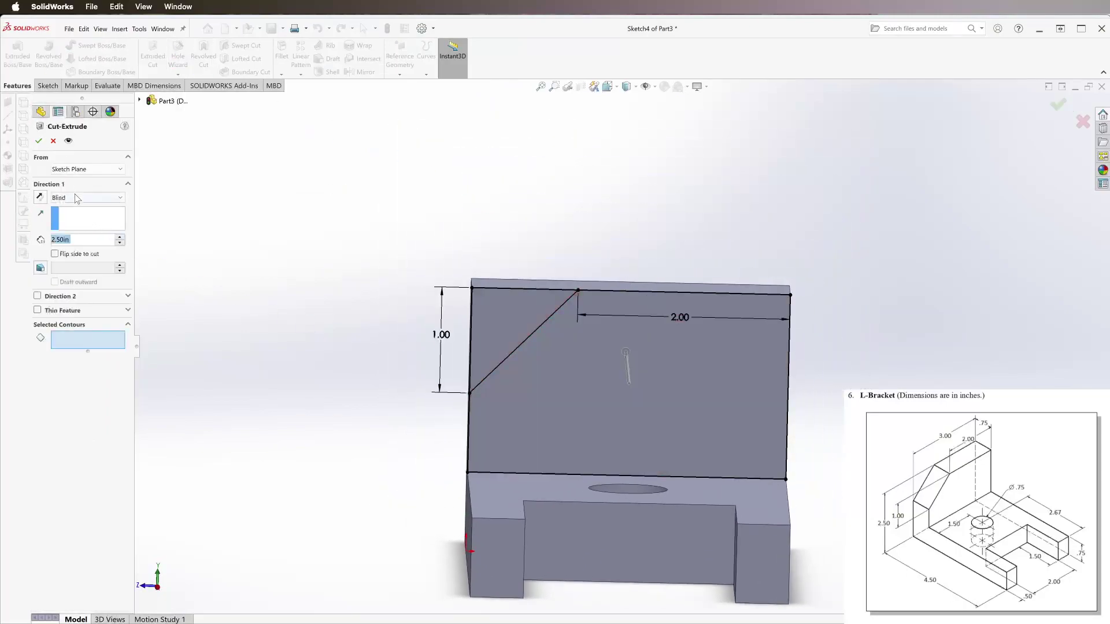
click(77, 198)
click(76, 216)
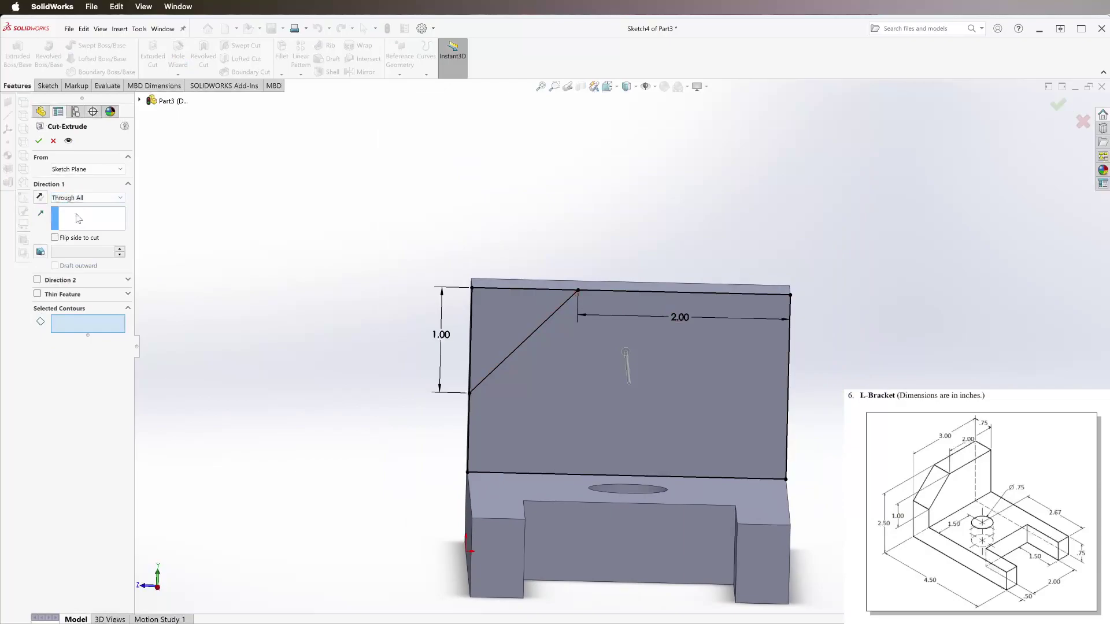
click(511, 320)
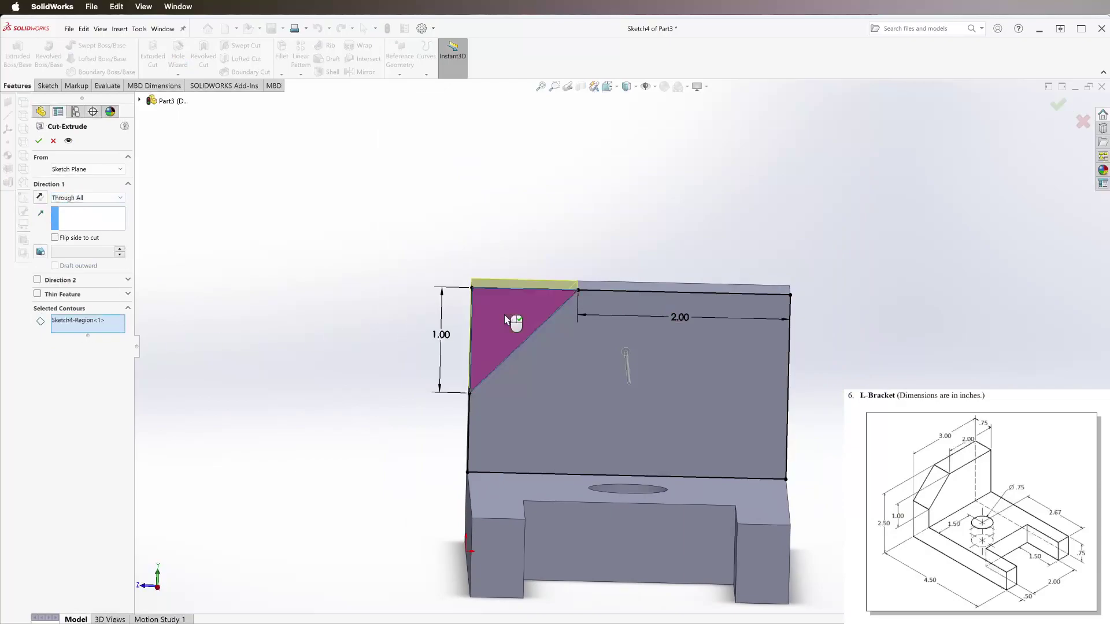
click(40, 141)
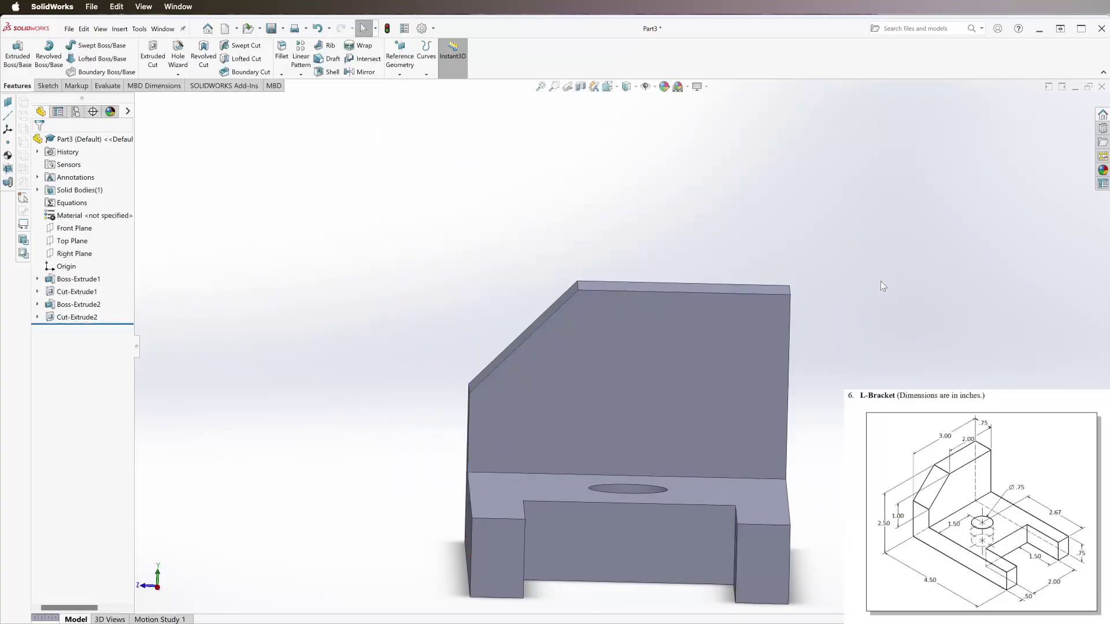
key(ctrl+7)
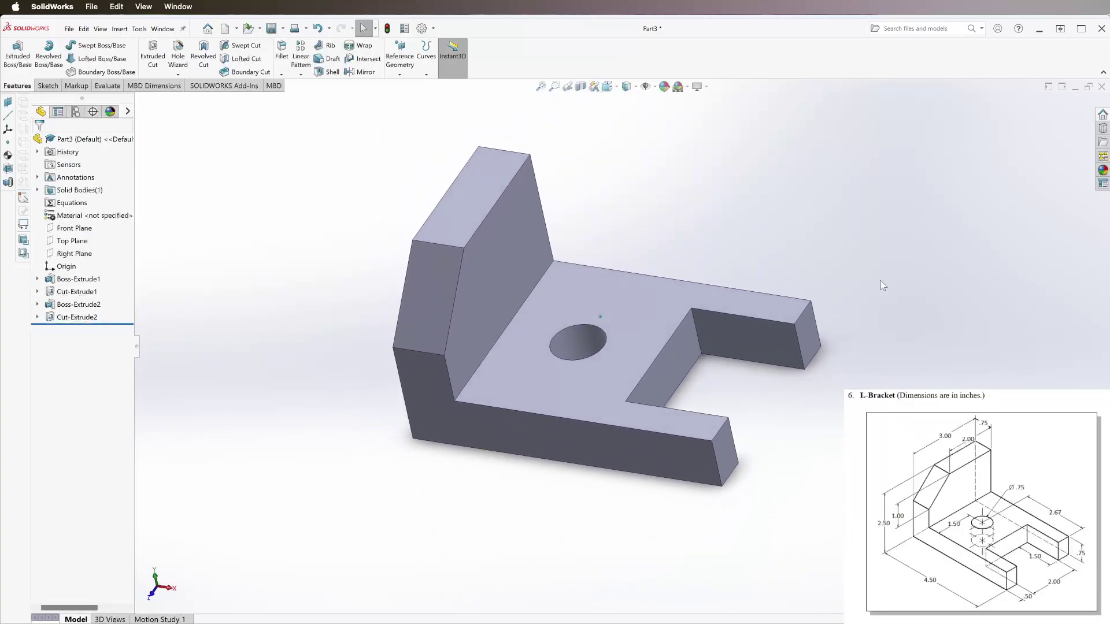